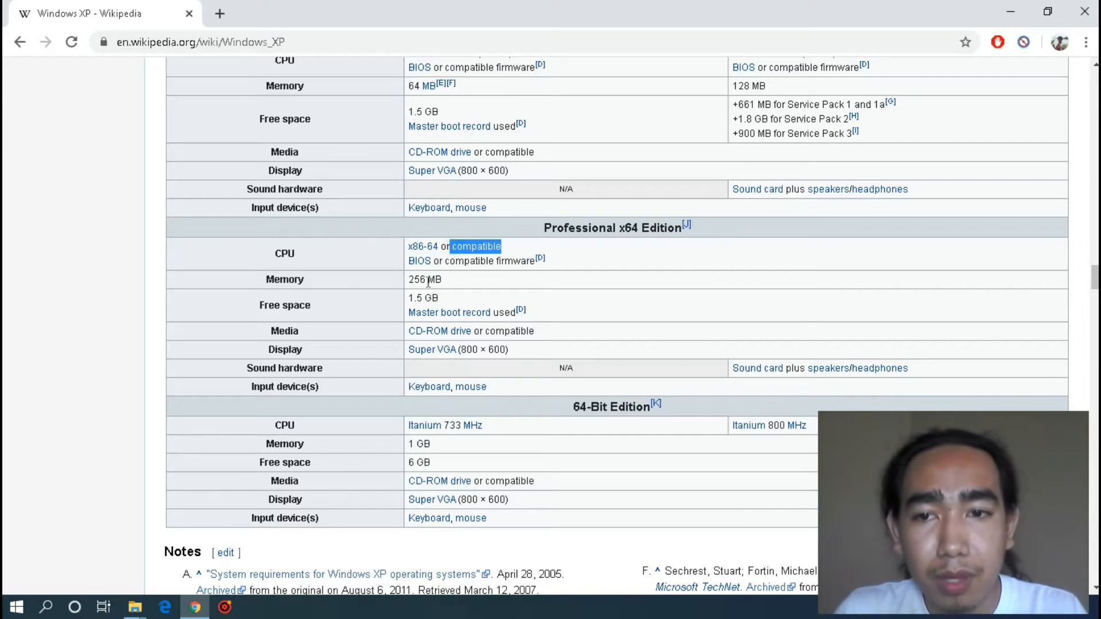
Step: Review the Professional x64 Edition requirements in the Windows XP article: memory, free space, media, display, sound hardware and input devices
left_click_drag(289, 281, 443, 280)
left_click(470, 288)
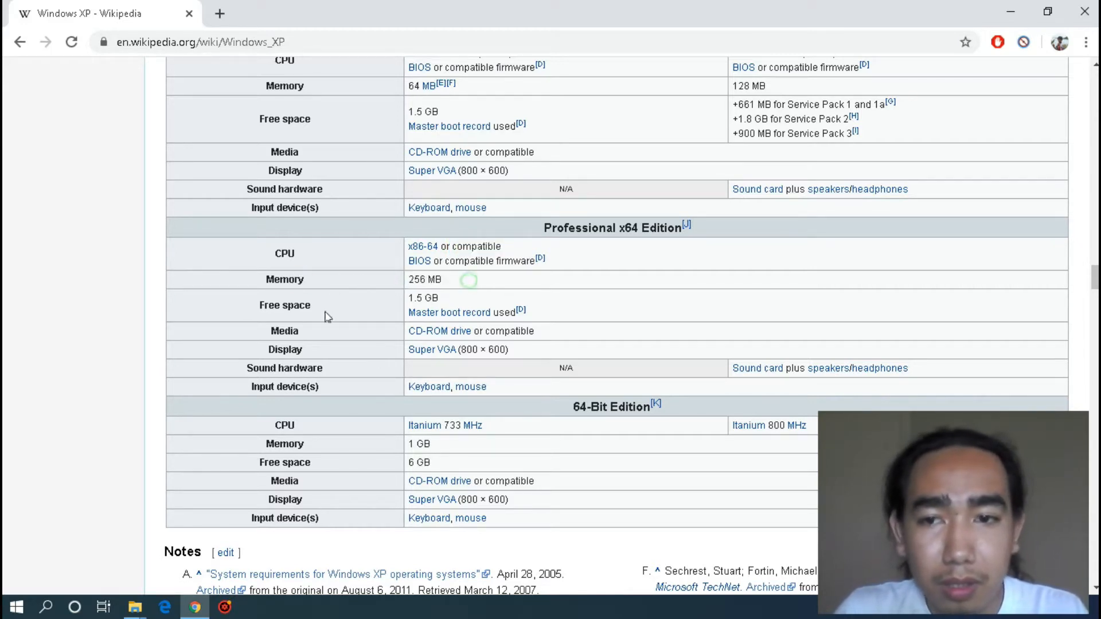
left_click_drag(278, 305, 441, 299)
left_click(409, 302)
left_click_drag(260, 331, 324, 333)
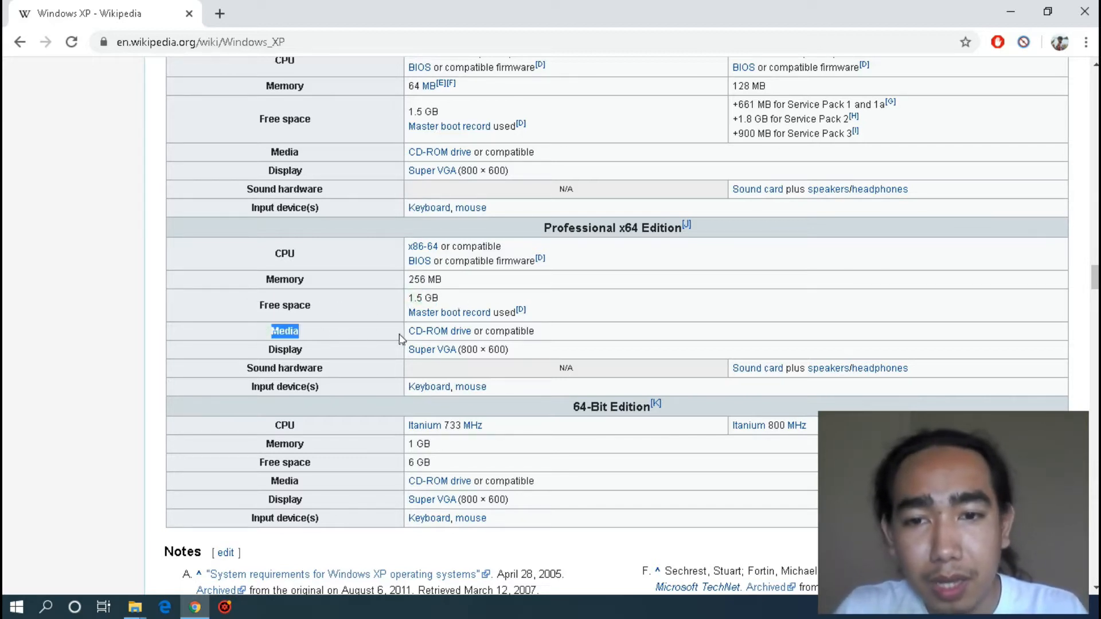
left_click(344, 336)
left_click_drag(320, 351, 255, 350)
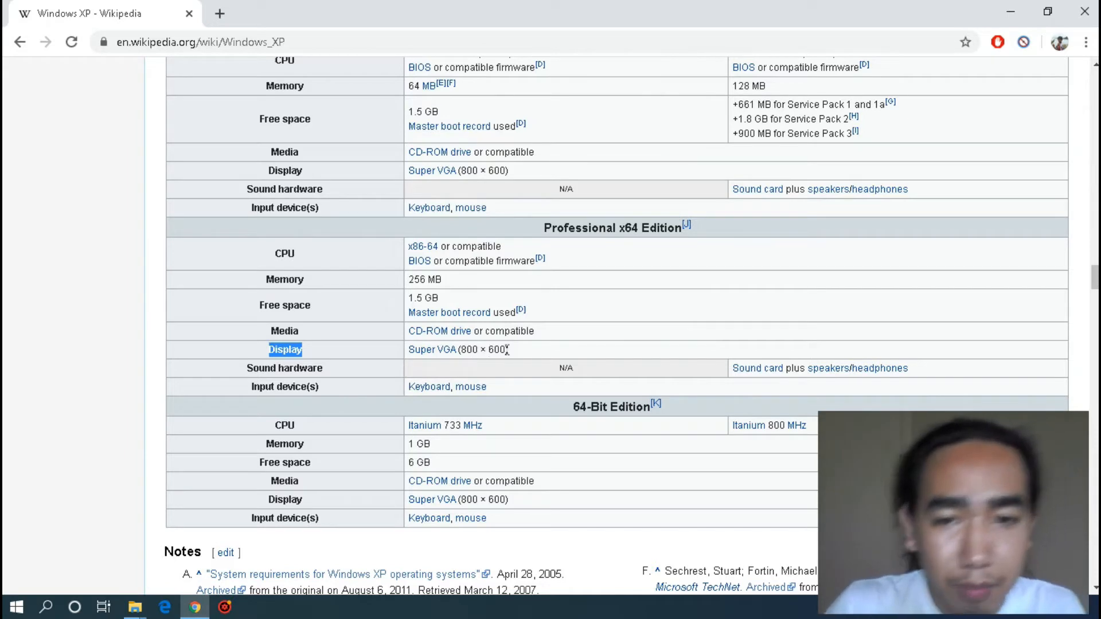
left_click(533, 352)
left_click_drag(229, 373, 982, 378)
left_click(982, 378)
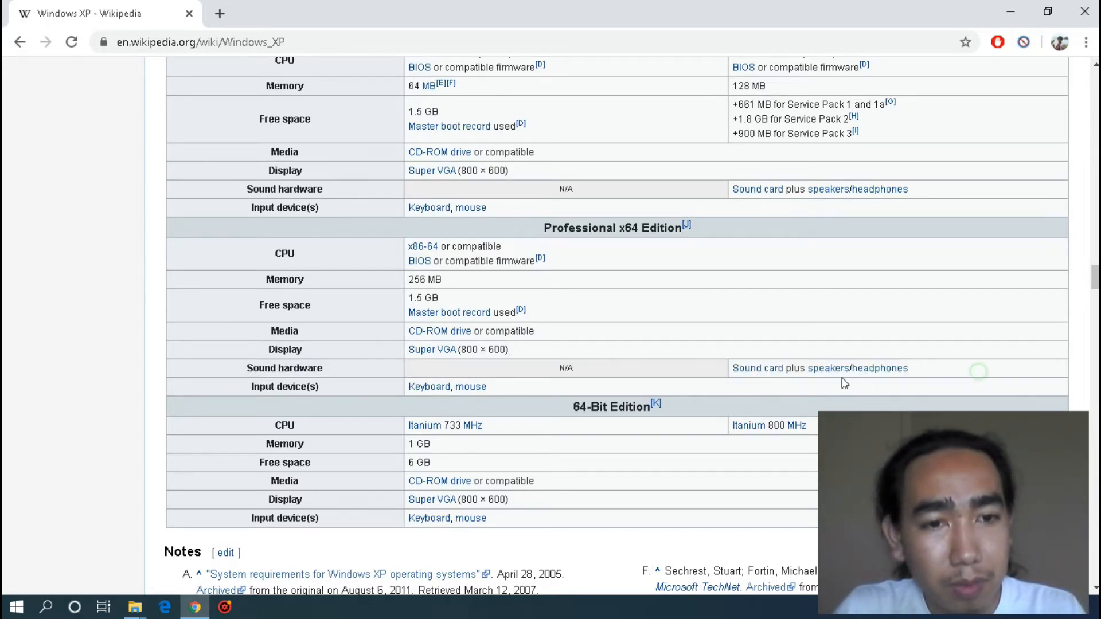
left_click_drag(241, 390, 352, 392)
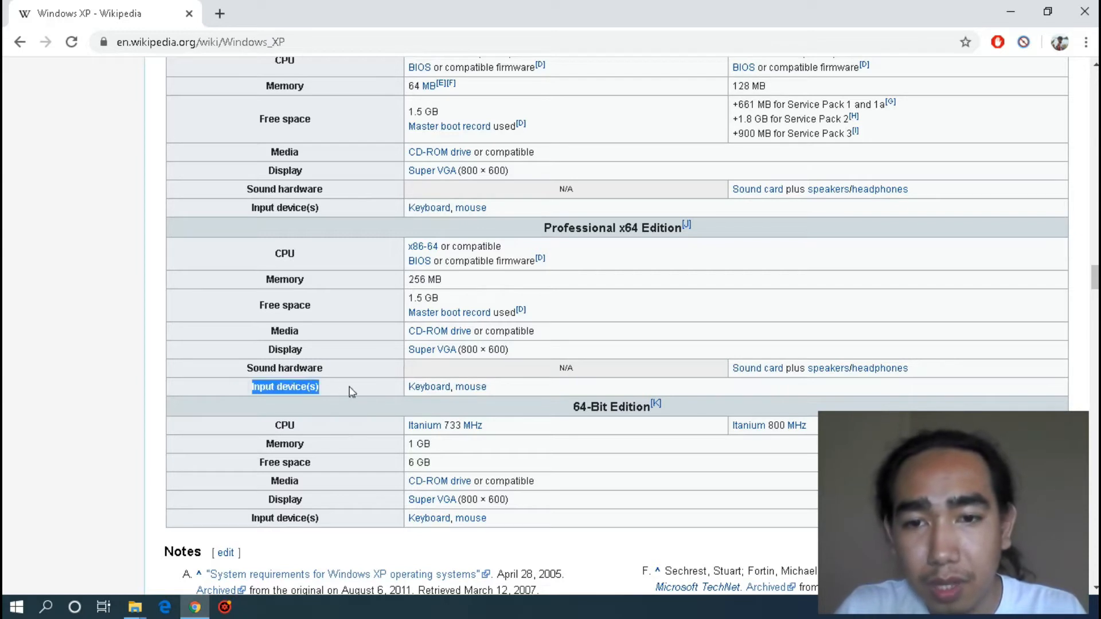
left_click(509, 383)
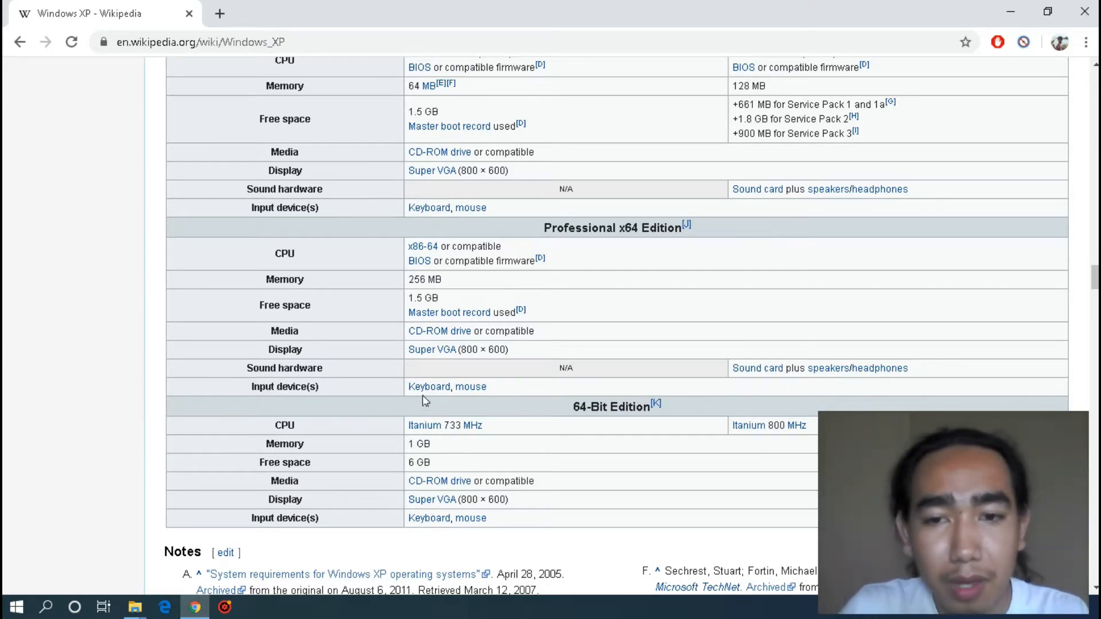
Step: Close the browser window with the Windows XP article and switch to Oracle VM VirtualBox Manager
left_click(1087, 9)
left_click(478, 243)
right_click(479, 244)
left_click(502, 198)
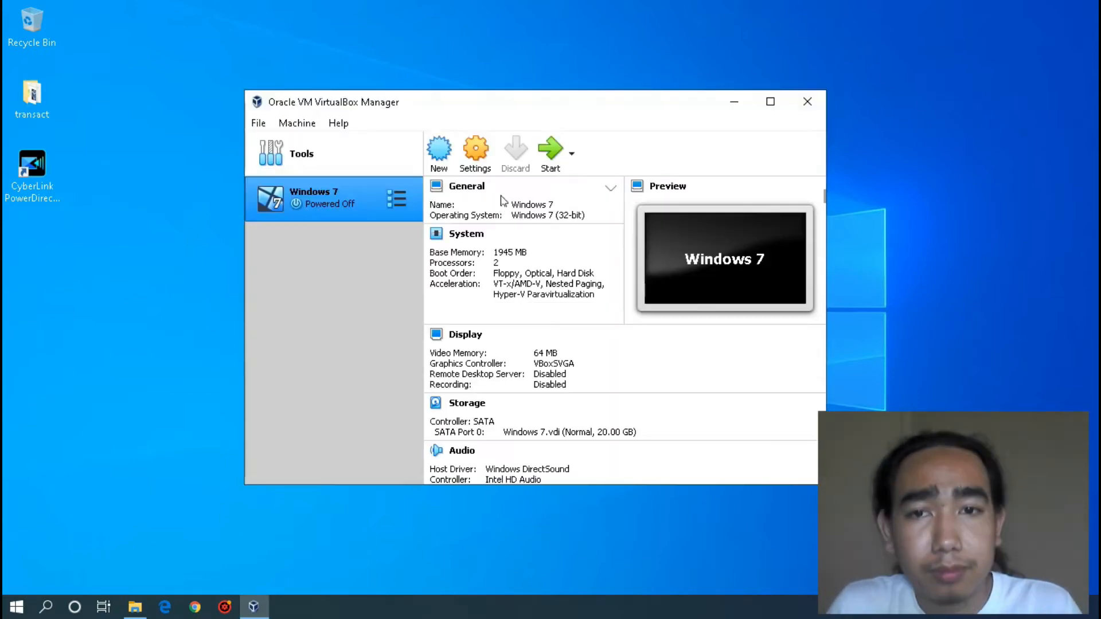
Step: Start a new virtual machine named "Windows XP Pro 64x" with the version Windows XP (64-bit)
left_click(440, 163)
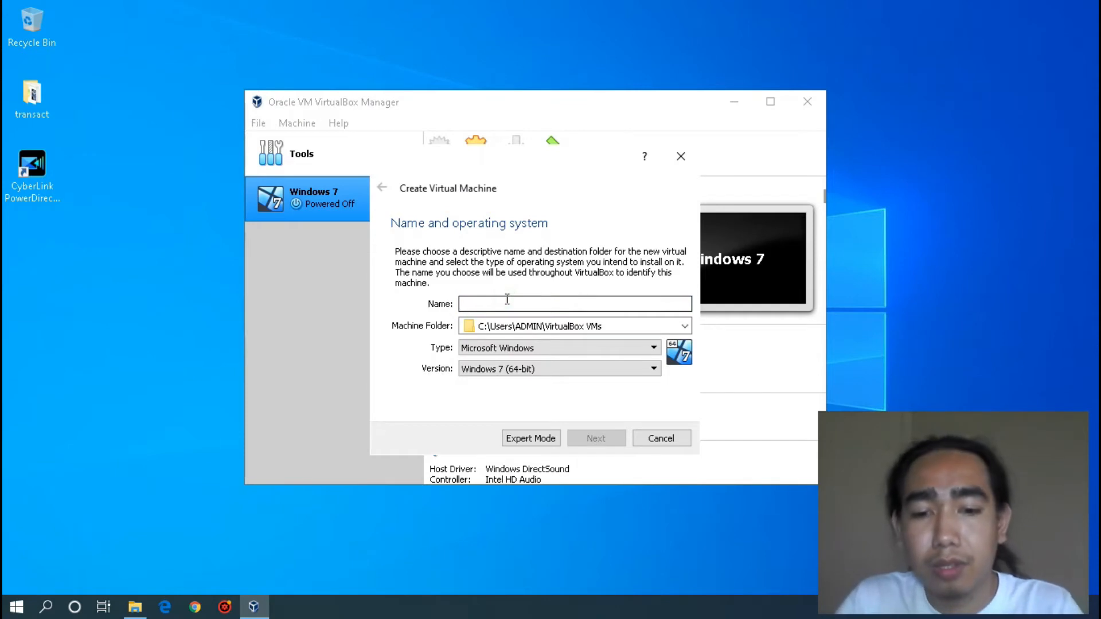
type("Win")
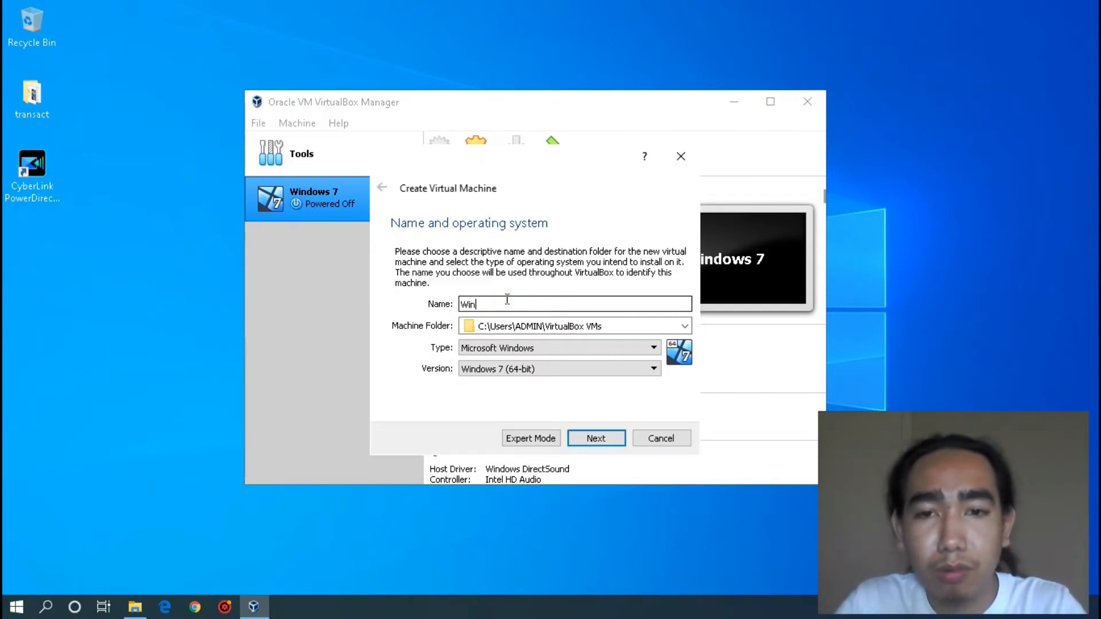
type("dows XP Pro")
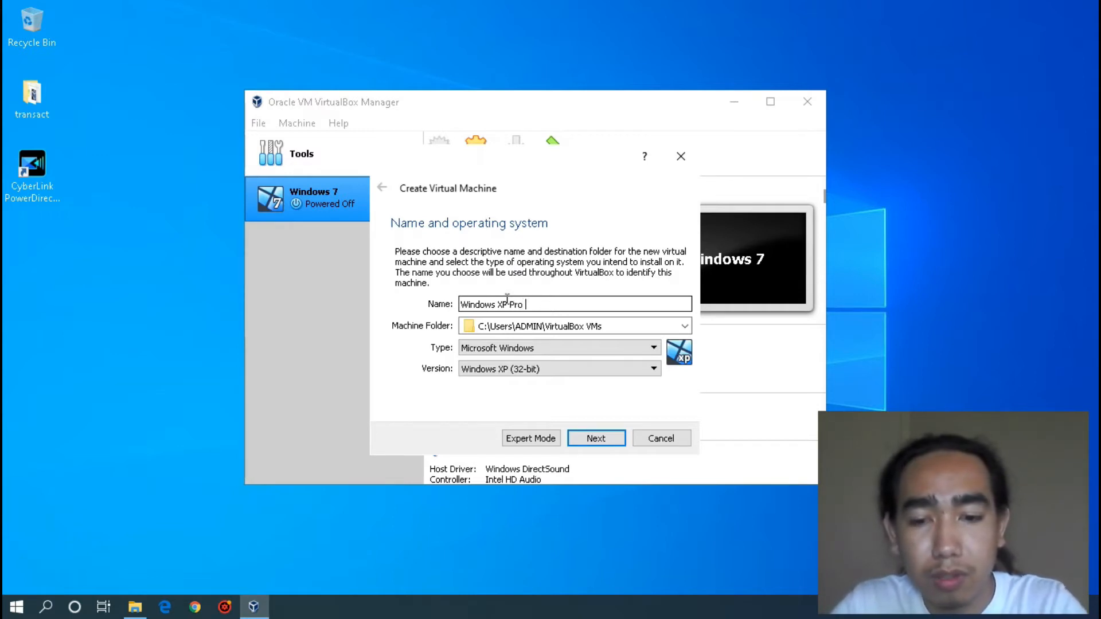
type(" 64x")
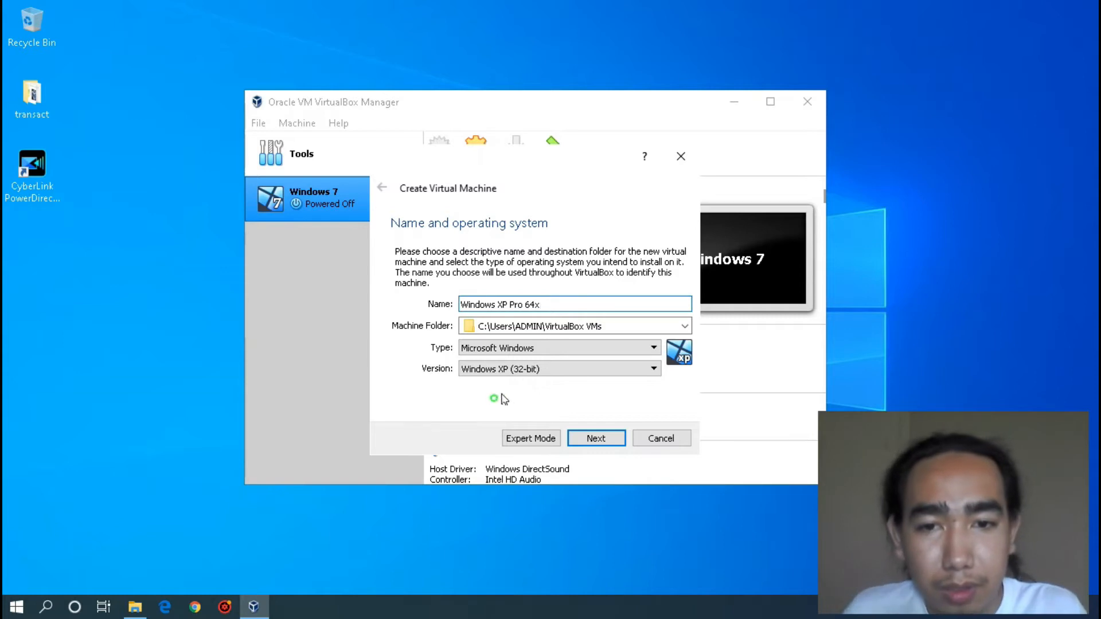
left_click(505, 369)
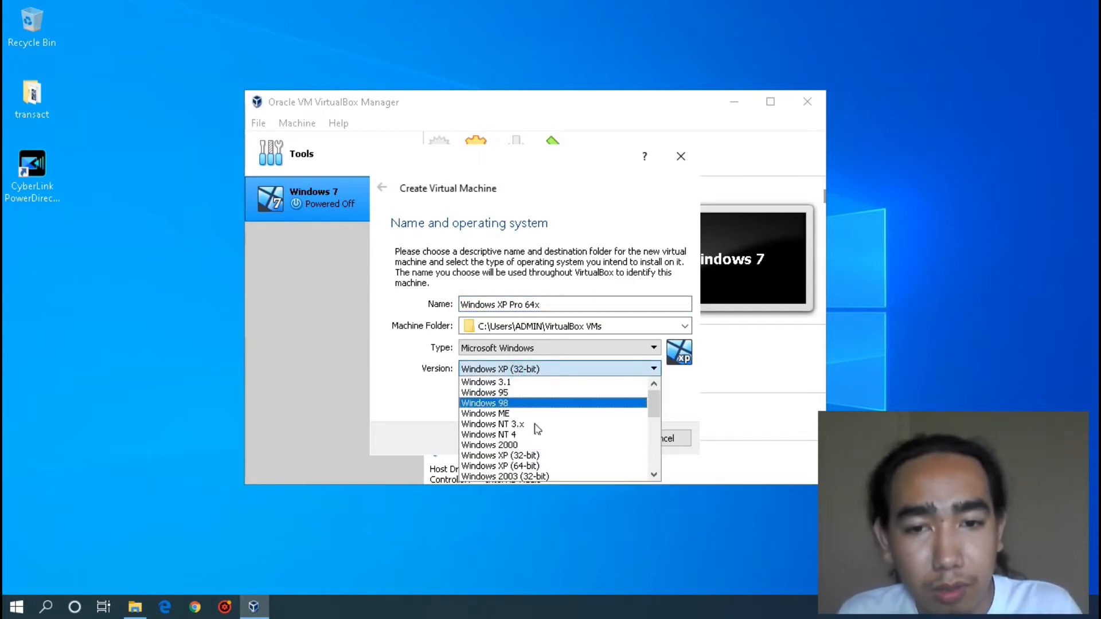
left_click(539, 467)
left_click(595, 439)
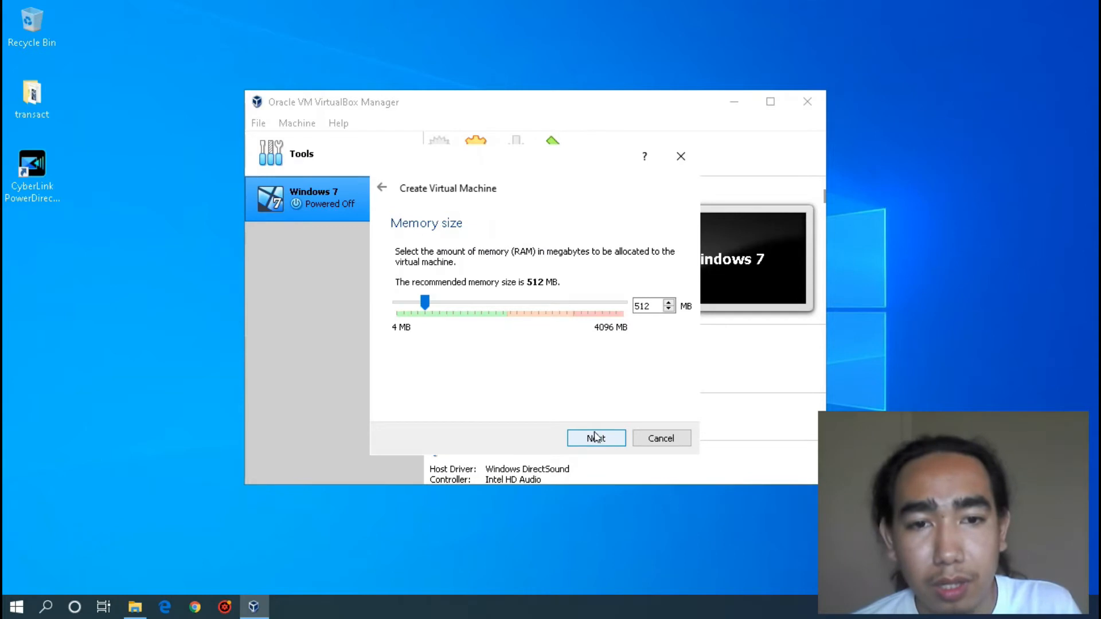
Step: Allocate 1024 MB of memory to the new virtual machine
double_click(645, 306)
type("1024")
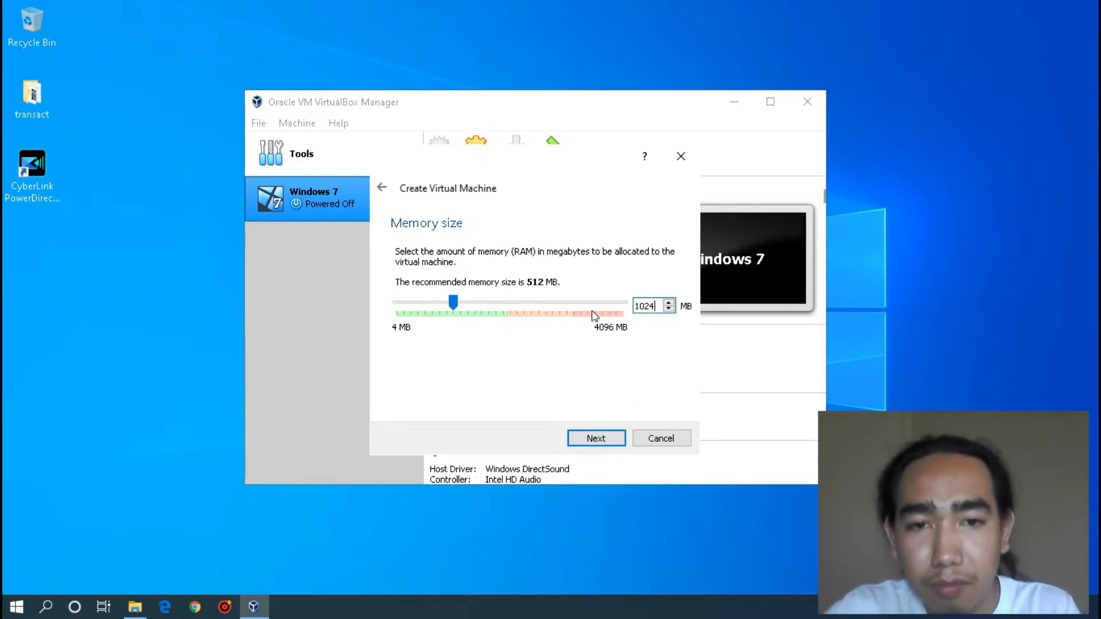
left_click(591, 439)
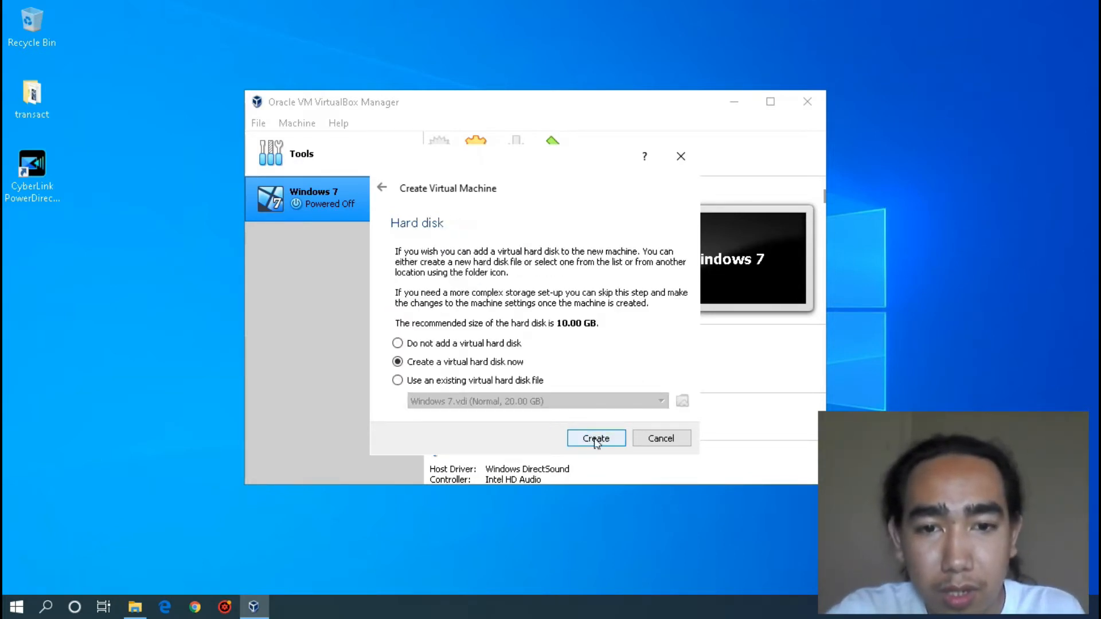
Step: Create a dynamically allocated VDI virtual hard disk of 15.00 GB for the new machine
left_click(596, 441)
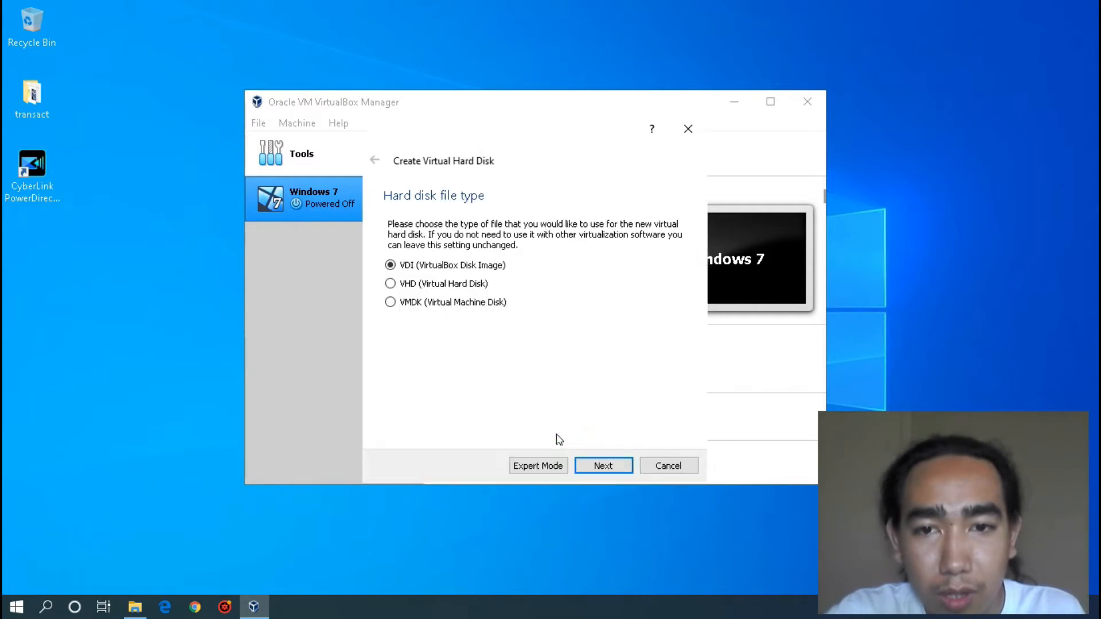
left_click(599, 468)
left_click(599, 469)
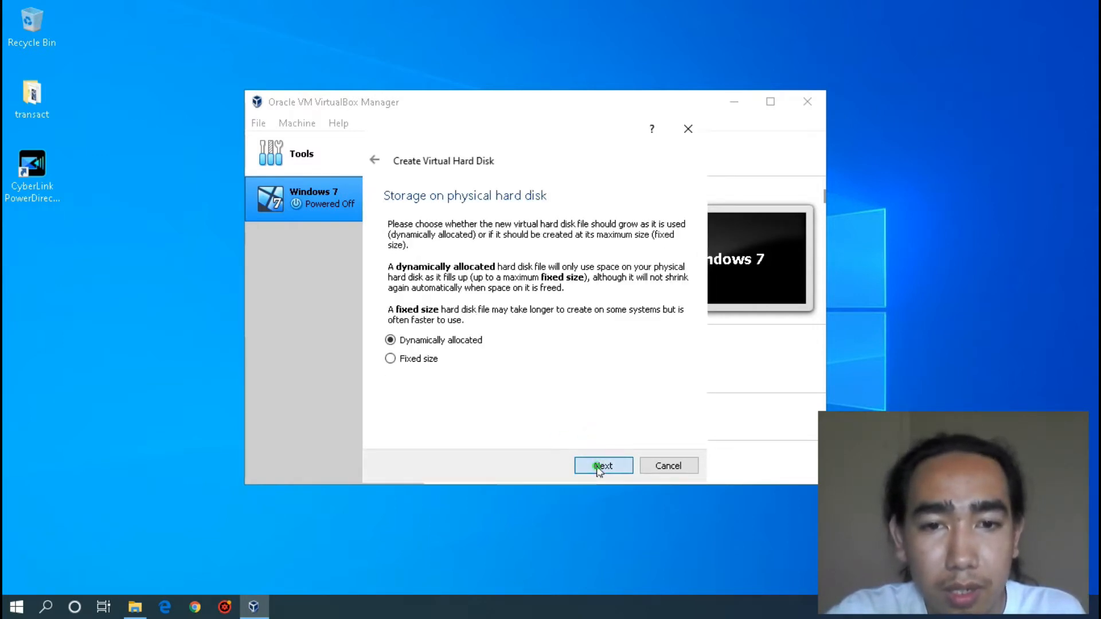
left_click(667, 314)
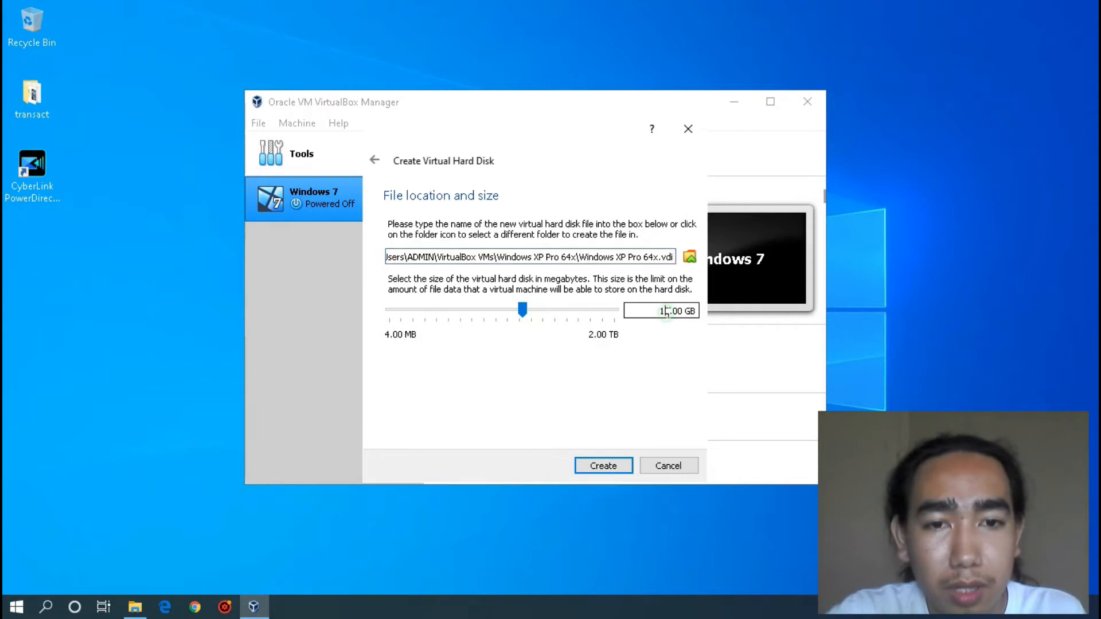
type("5")
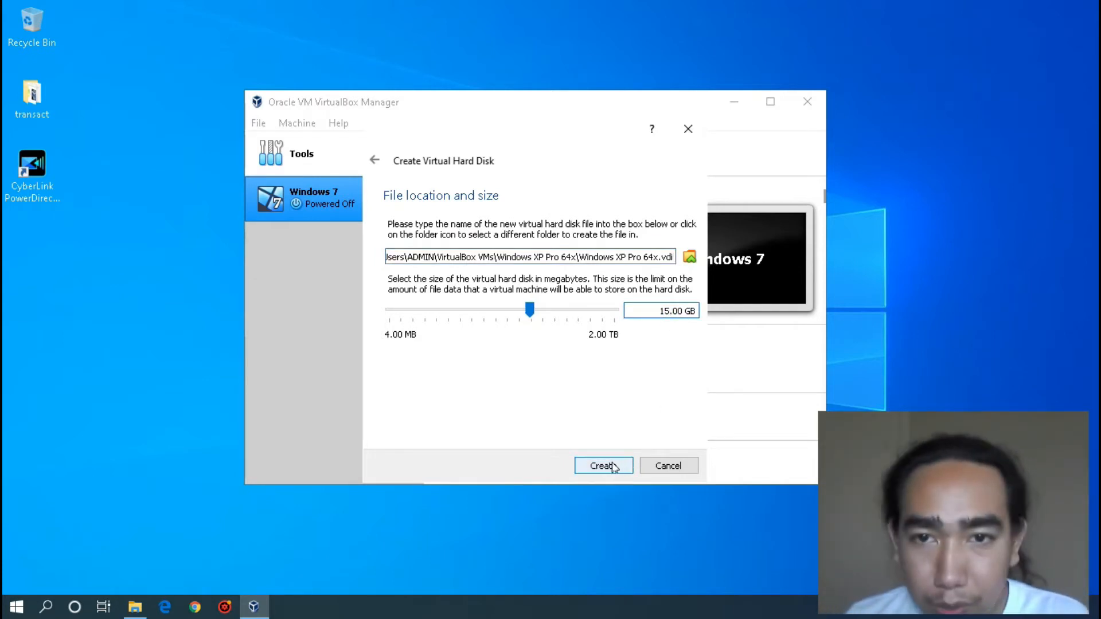
left_click(604, 466)
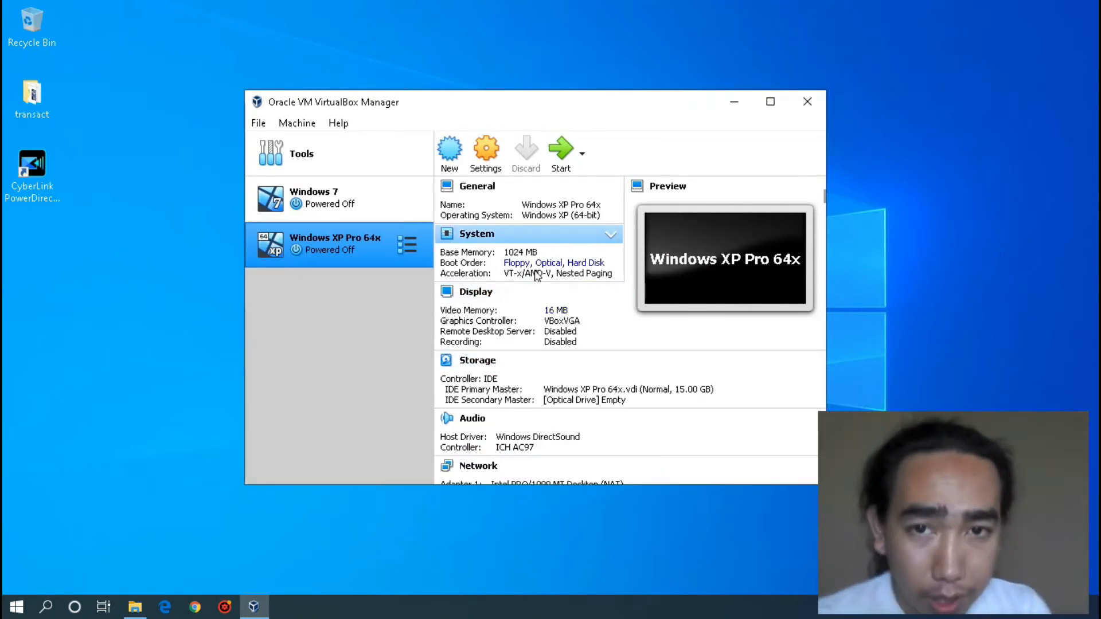
Step: Configure the Windows XP Pro 64x machine with 2 processors and 64 MB of video memory
left_click(485, 168)
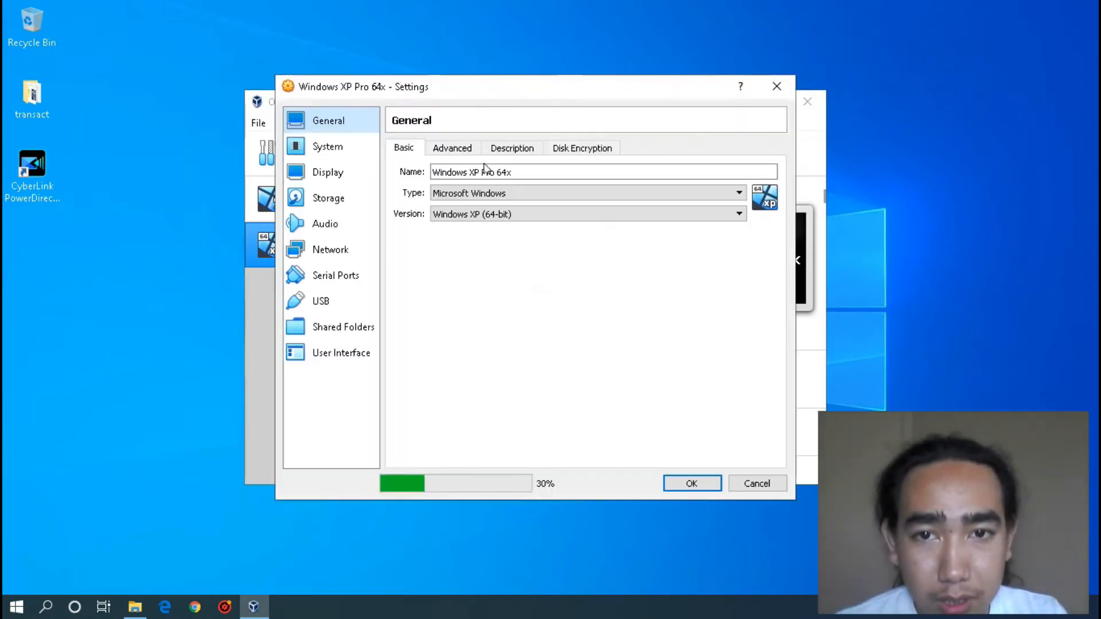
left_click(333, 153)
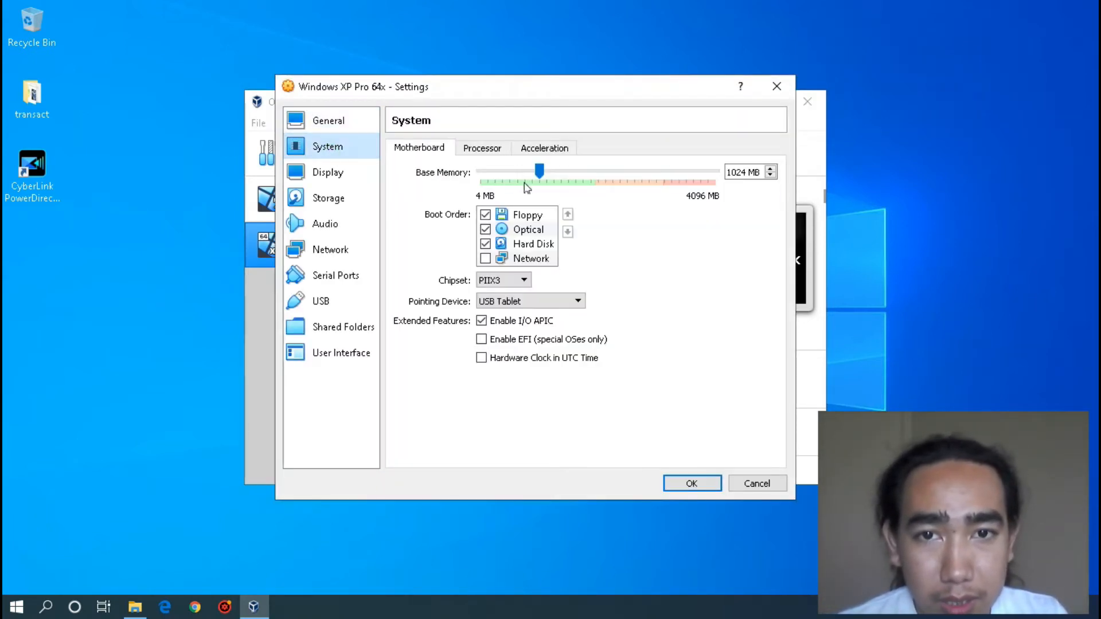
left_click(481, 149)
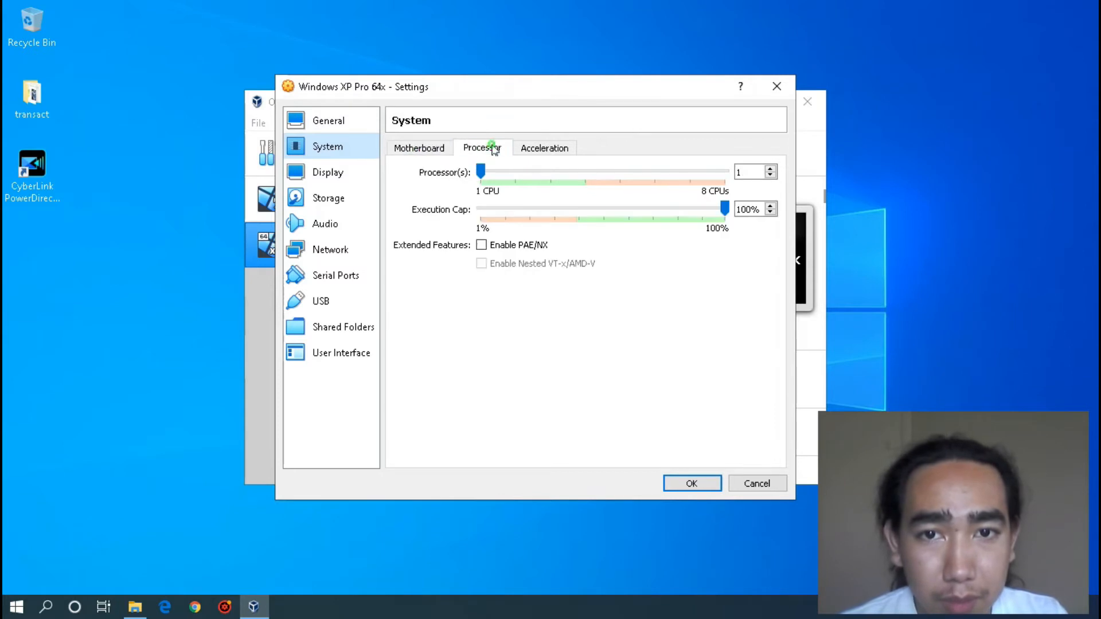
left_click_drag(483, 175, 514, 178)
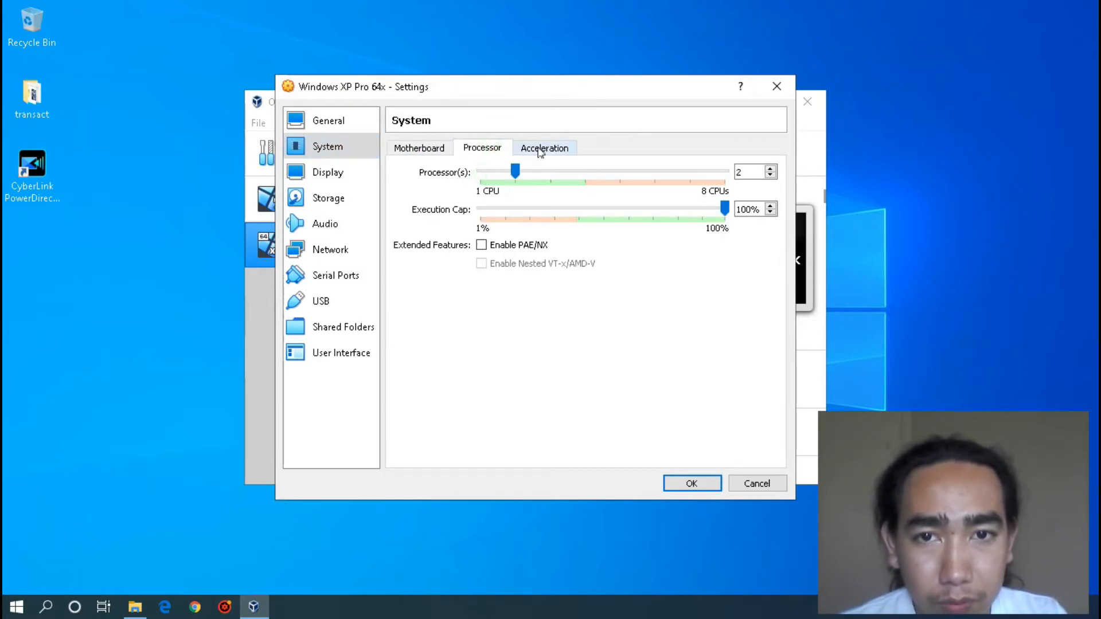
left_click(331, 176)
left_click_drag(510, 173, 599, 183)
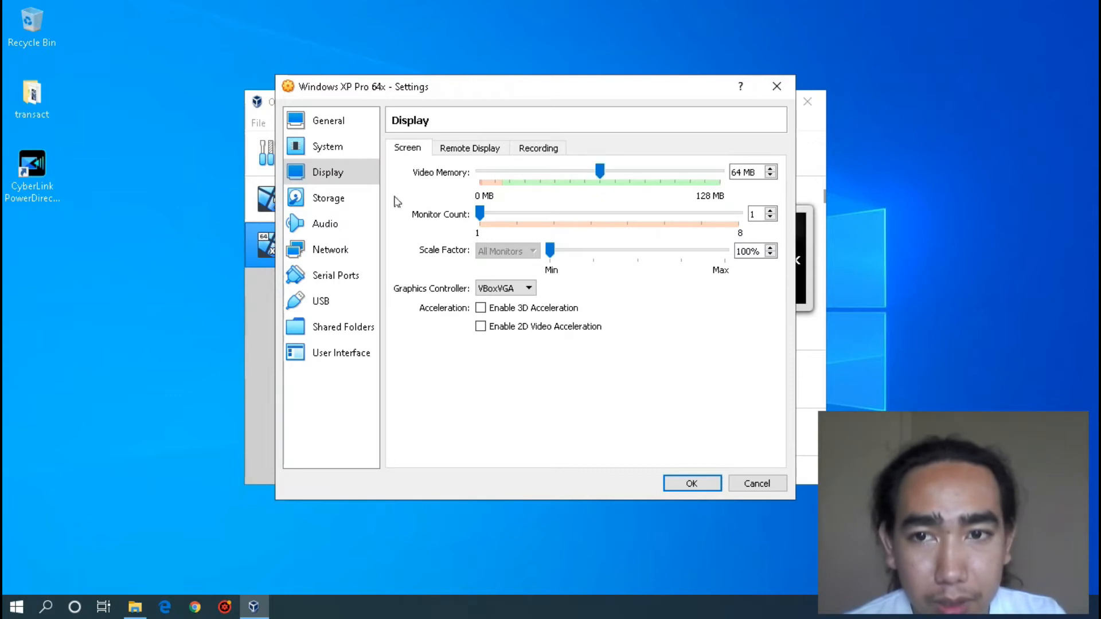
Step: Attach the disk file WINDOWS XP PRO 64x.iso from the Desktop to the machine's empty optical drive and save the settings
left_click(347, 198)
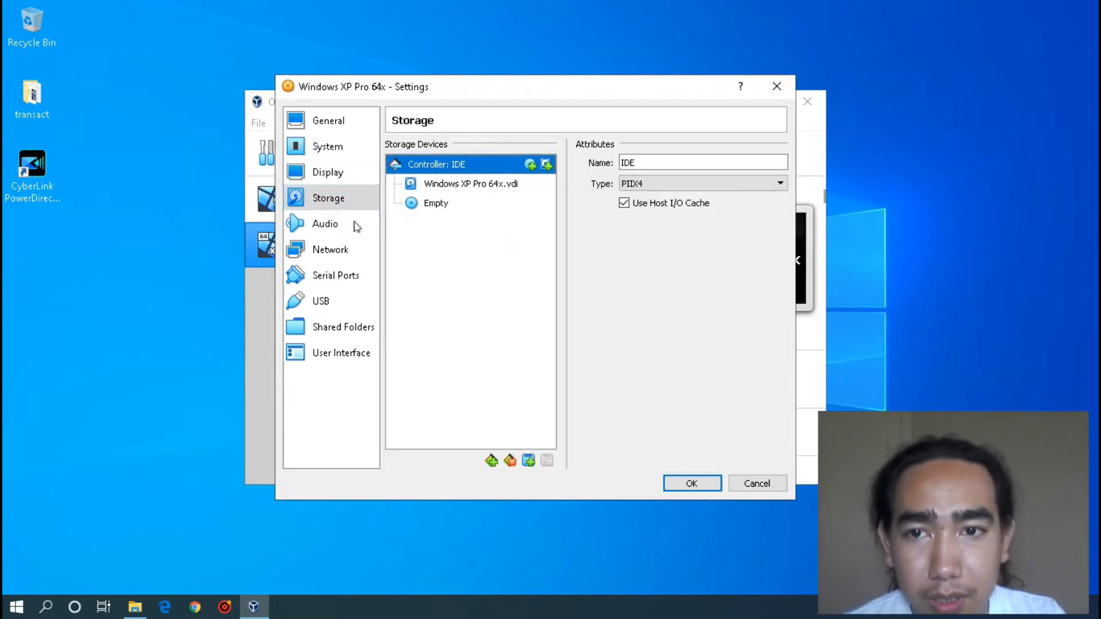
left_click(416, 206)
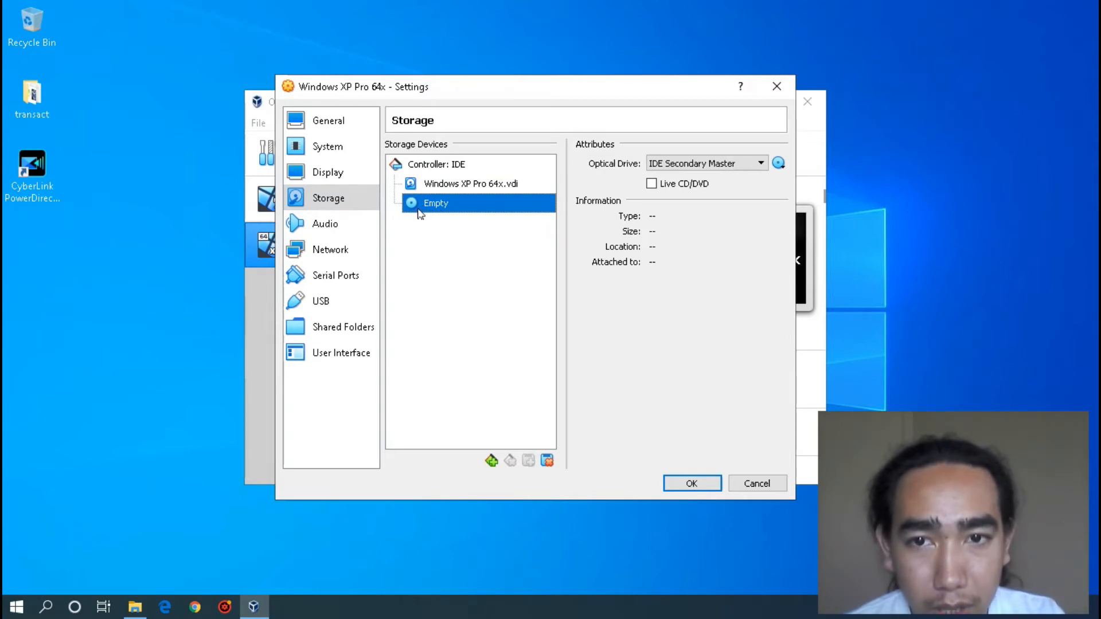
left_click(779, 163)
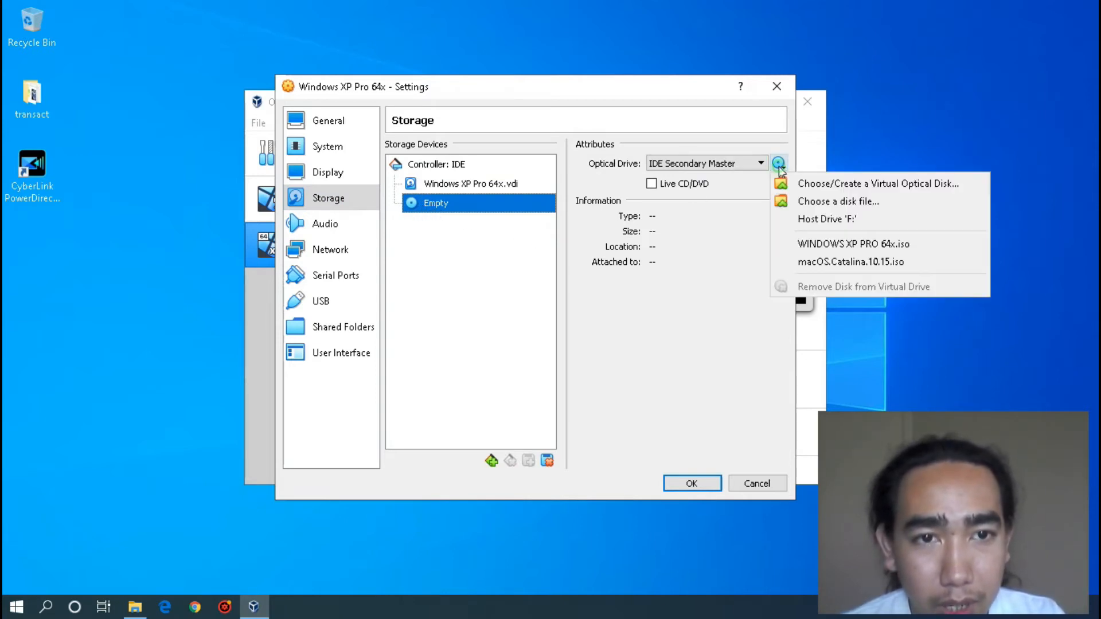
left_click(822, 204)
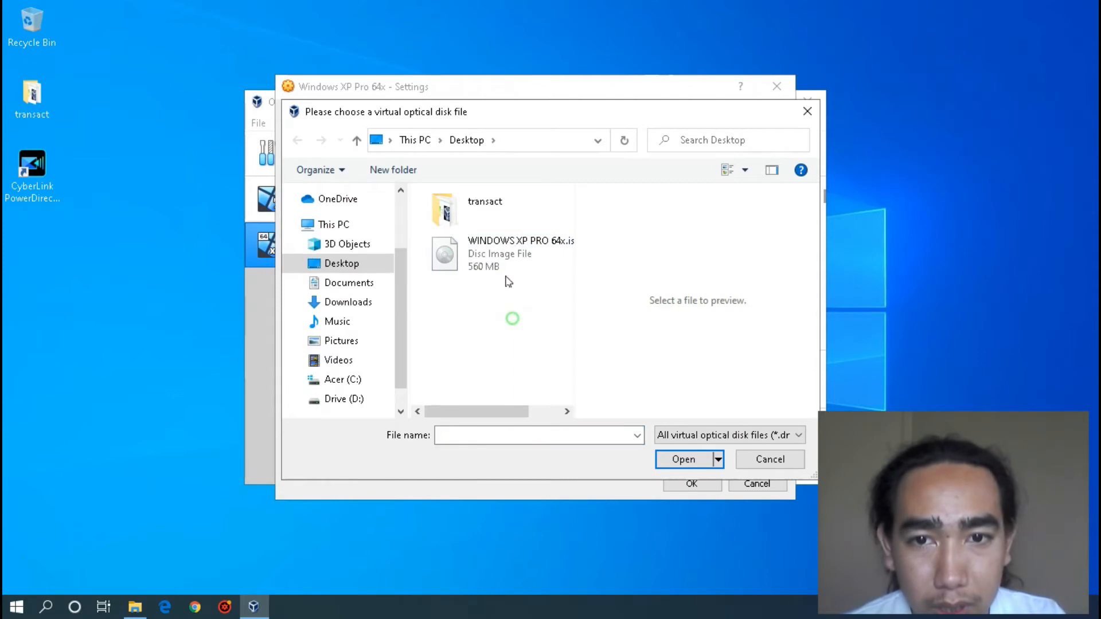
left_click(485, 259)
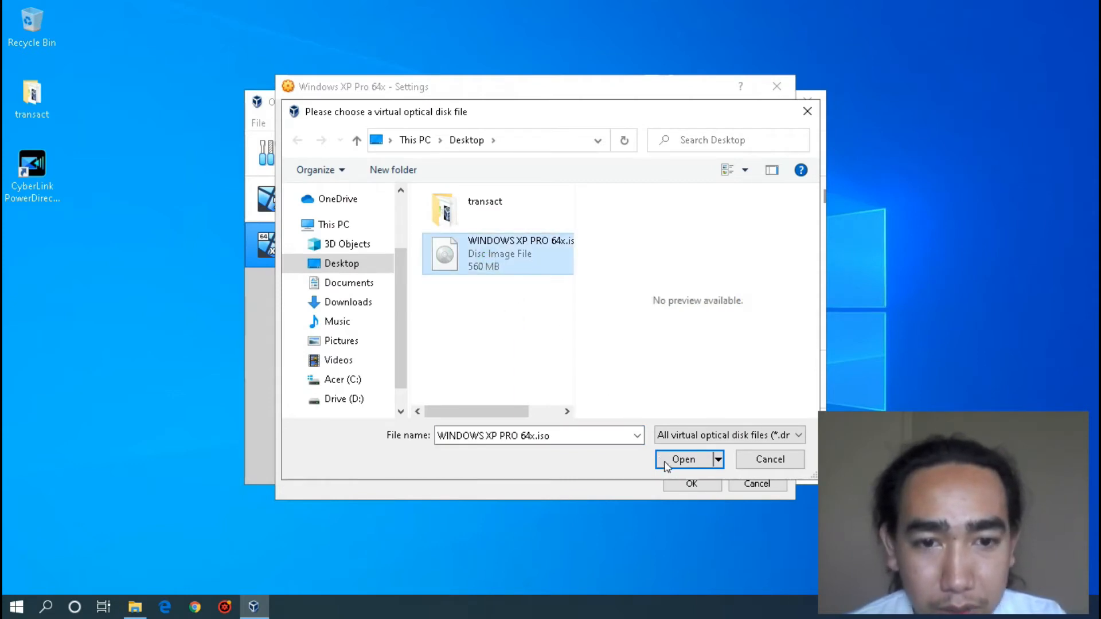
left_click(682, 460)
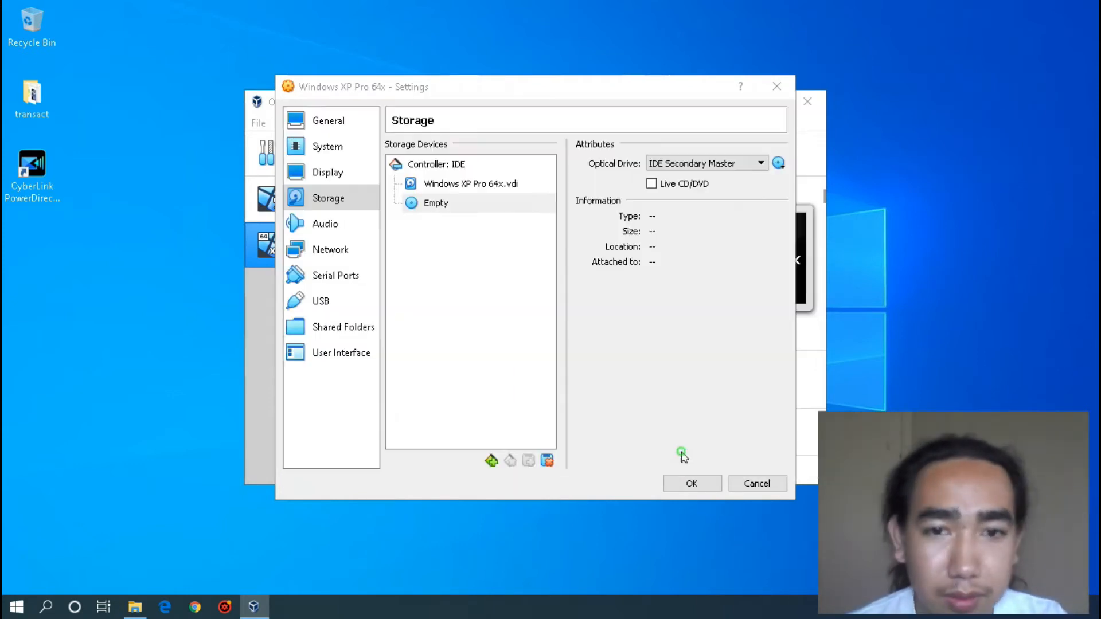
left_click(692, 485)
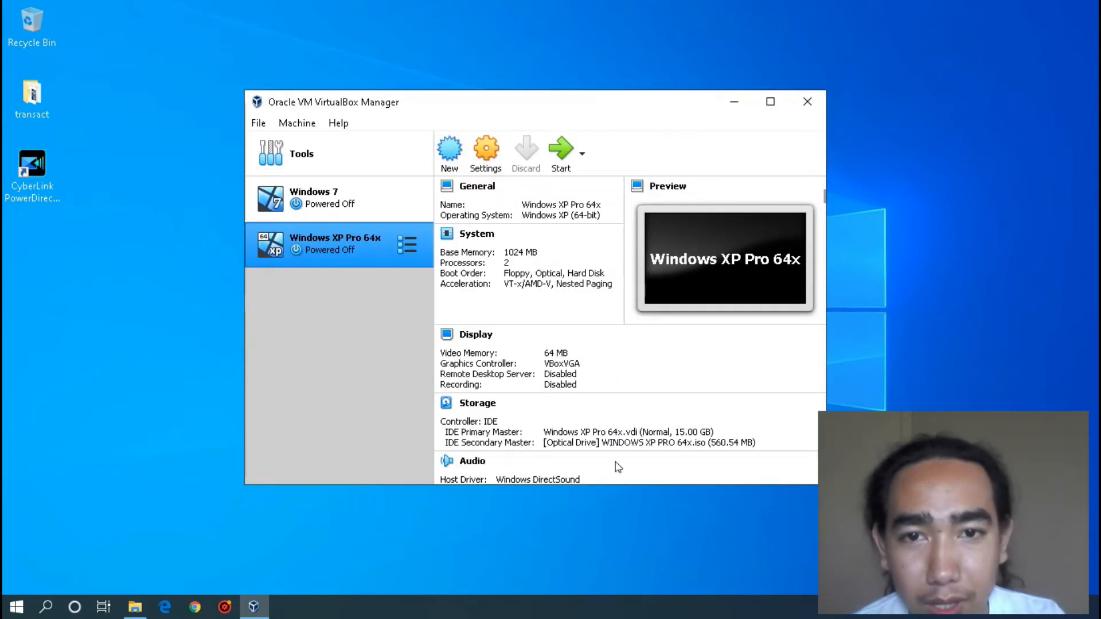
Step: Boot the Windows XP Pro 64x machine into Windows setup and accept the licensing agreement
left_click(559, 160)
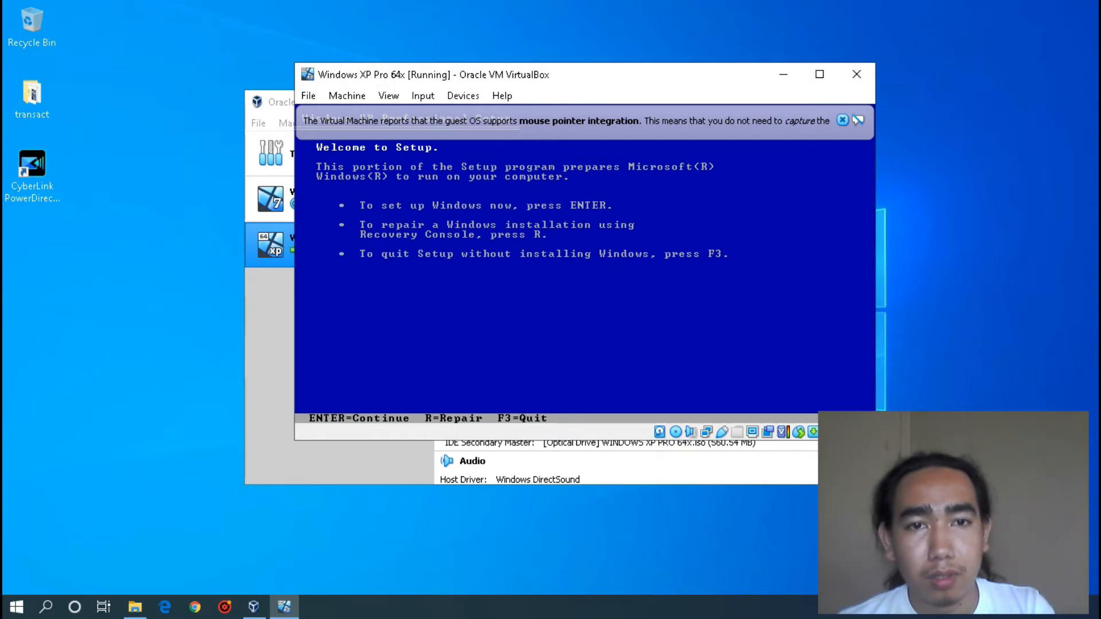
left_click(842, 121)
key("Return")
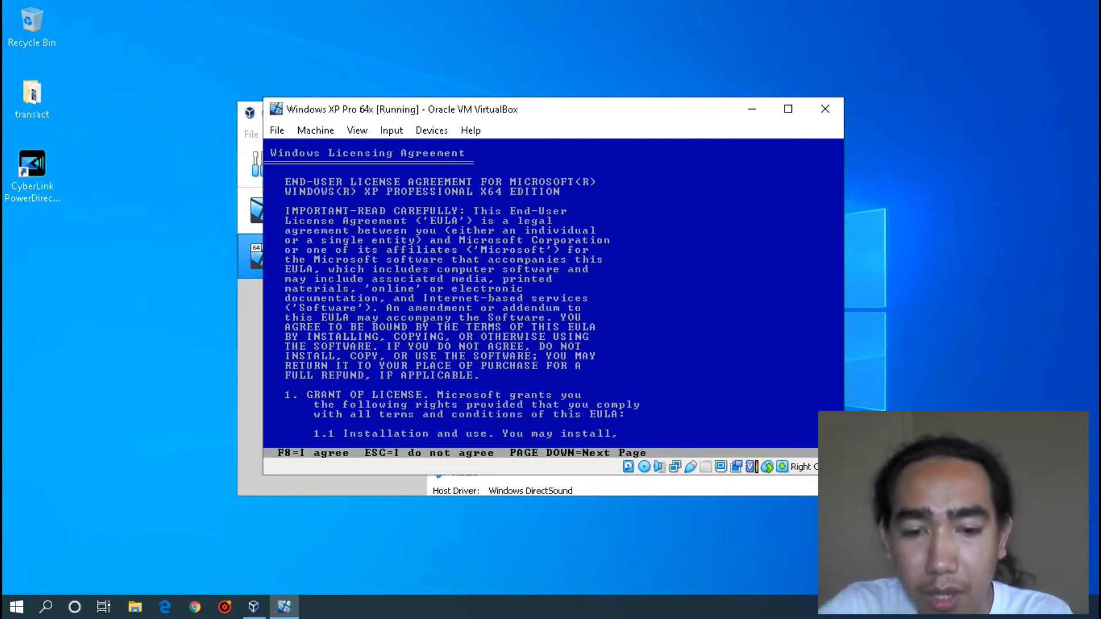
key("F8")
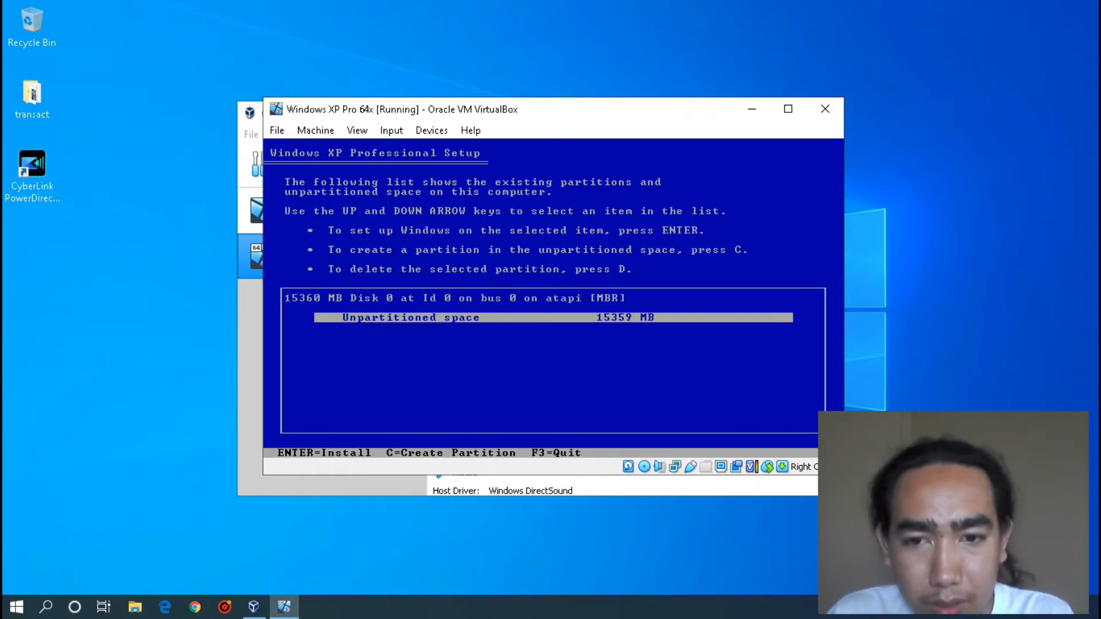
Step: Create a 15351 MB partition in the disk's unpartitioned space and select it in the partition list
key("c")
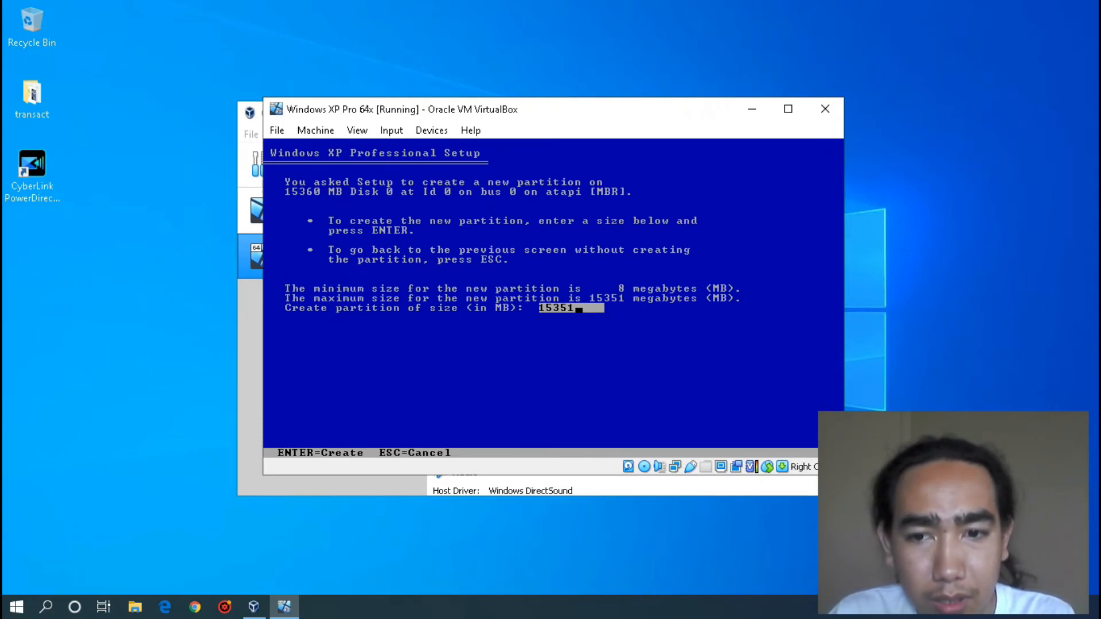
key("Return")
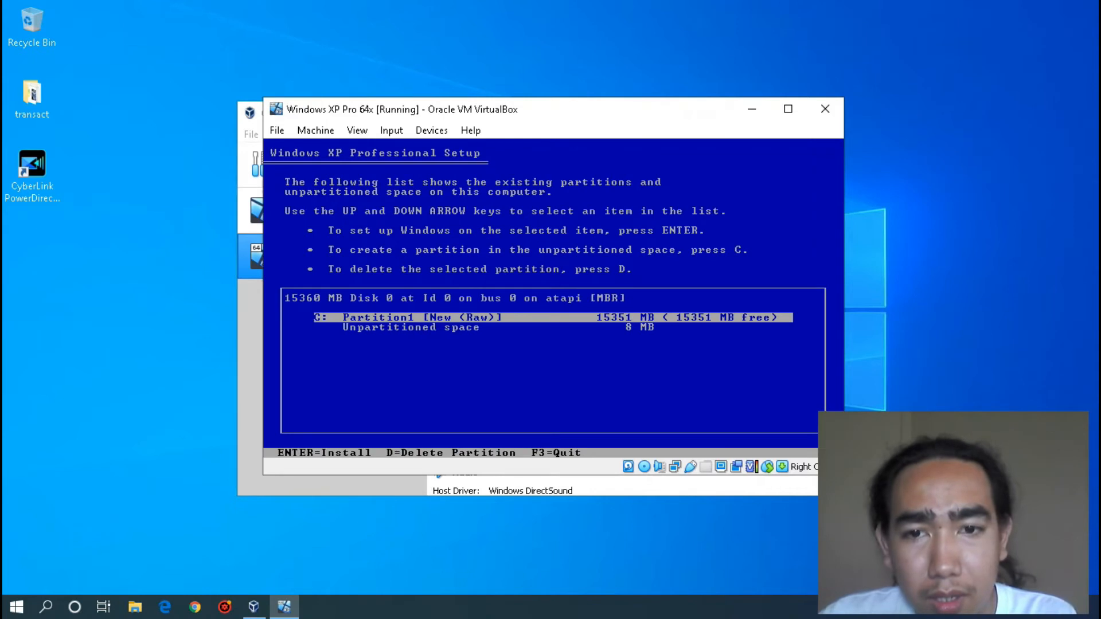
key("Down")
key("Up")
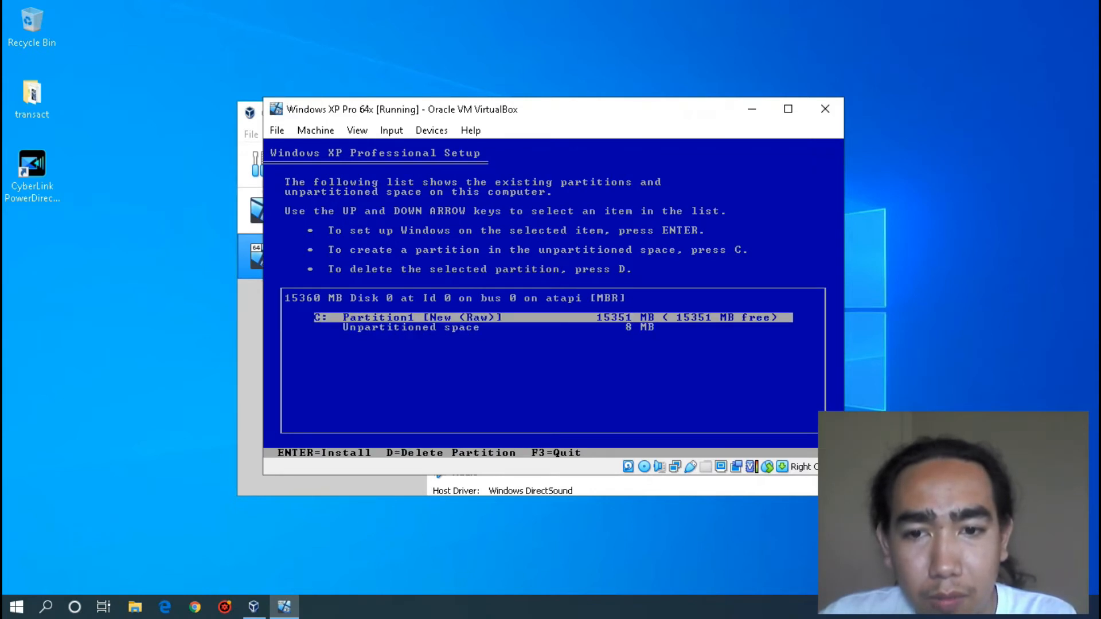
key("Down")
key("Up")
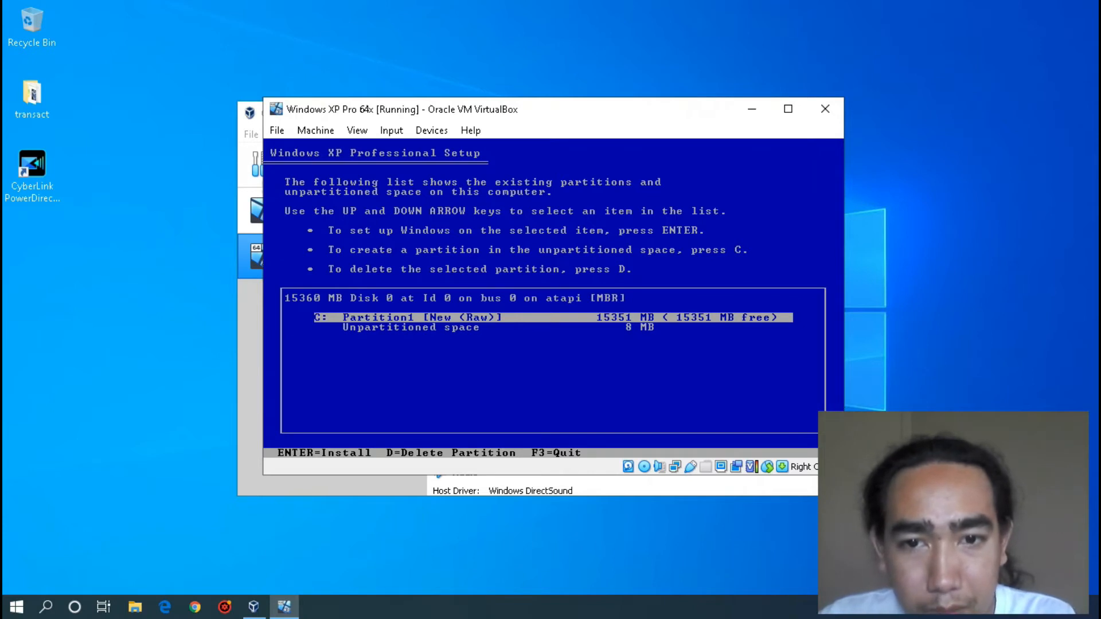
Step: Set up Windows on the new C: partition, formatting it with the full (non-quick) NTFS file system option
key("Return")
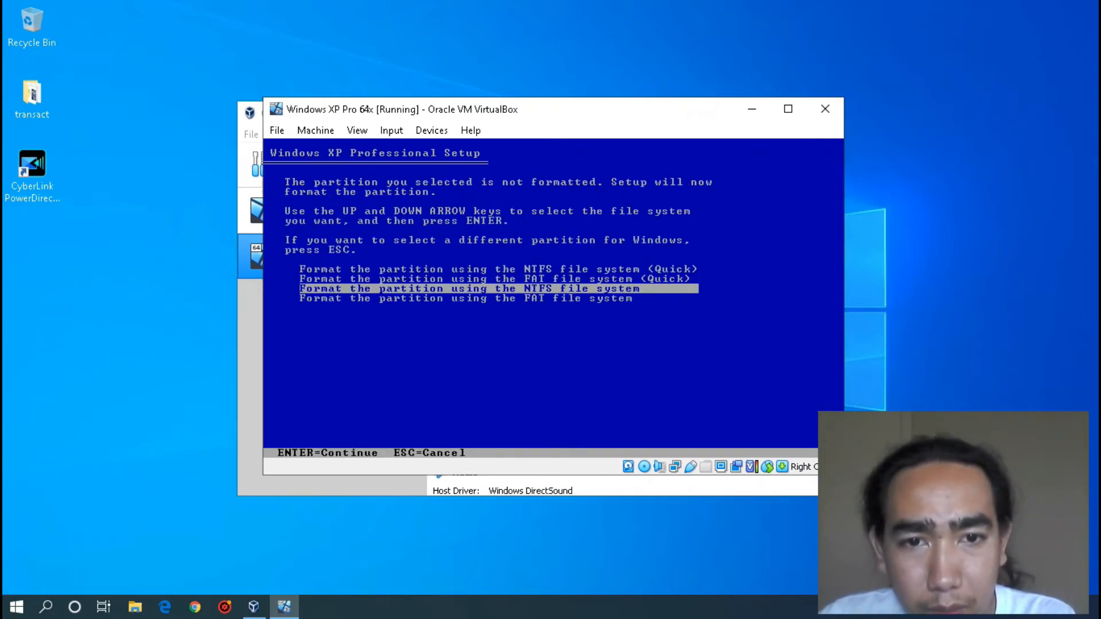
key("Down")
key("Up")
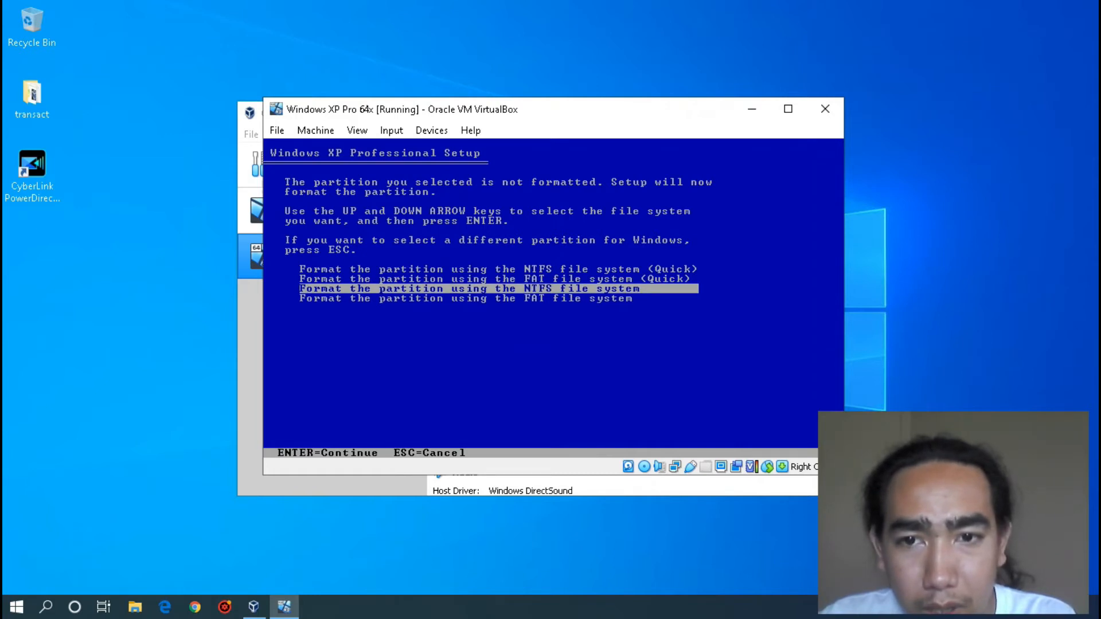
key("Down")
key("Up")
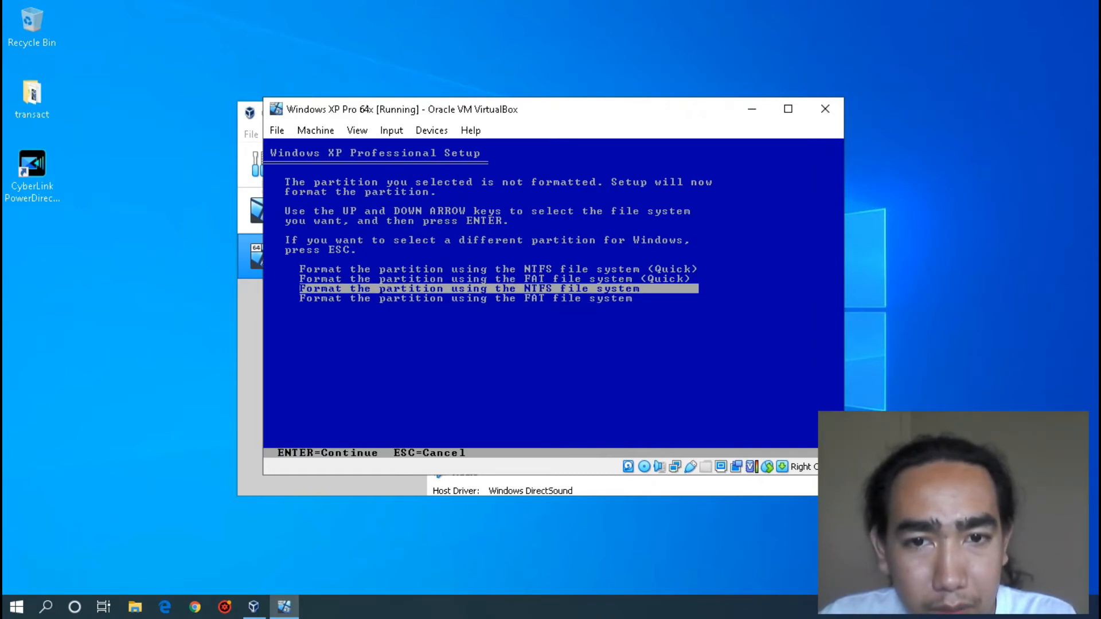
key("Return")
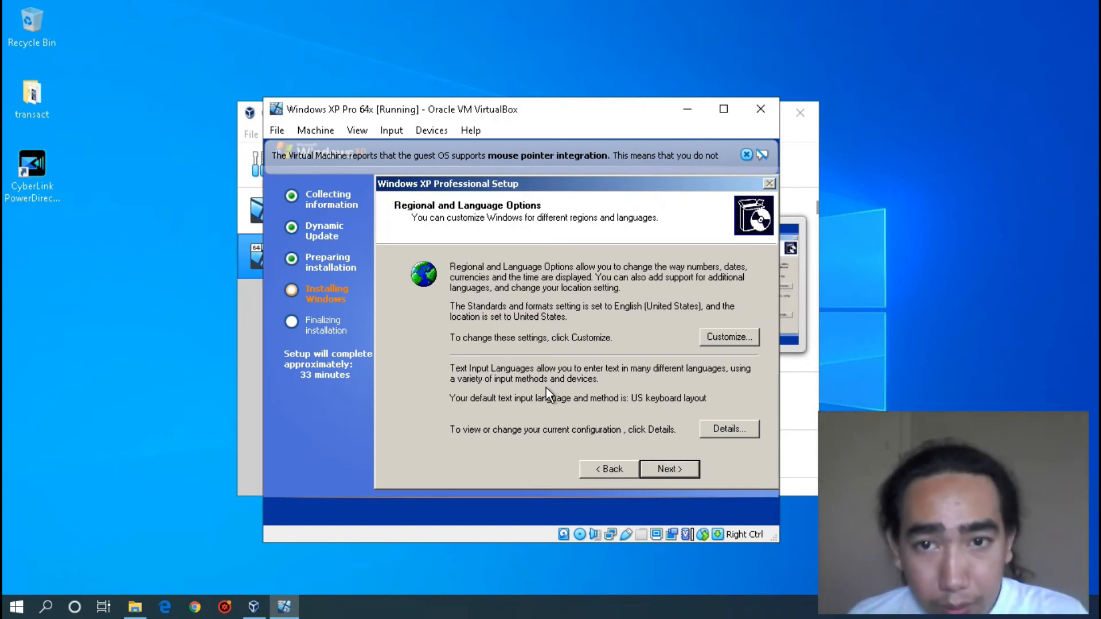
Step: Accept the default regional and language options, and personalize the software with the owner's name and no organization
left_click(664, 470)
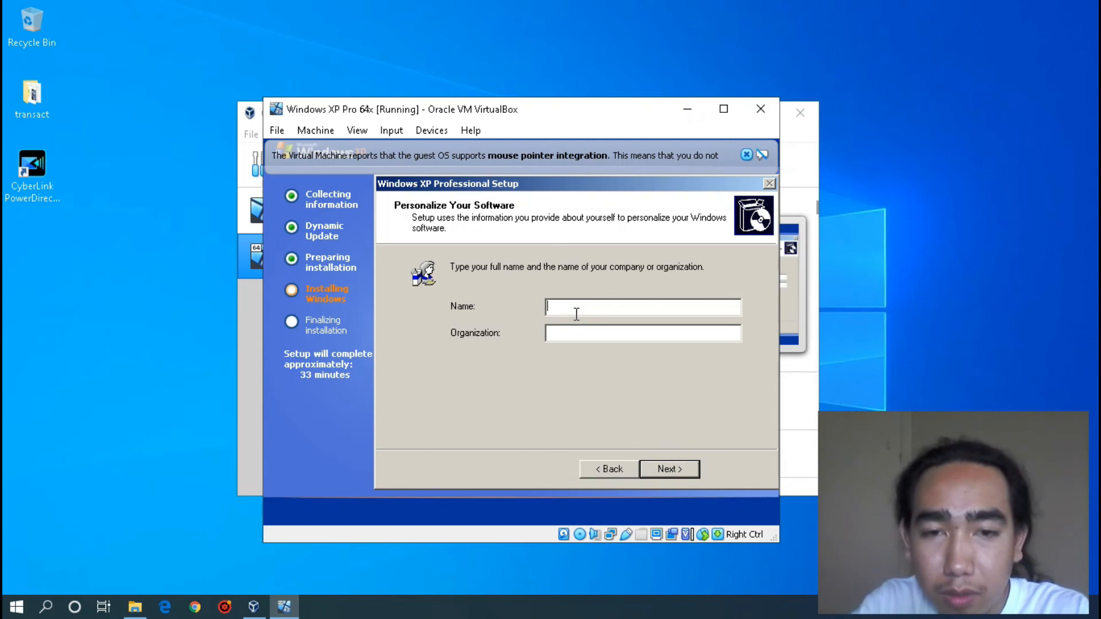
type("Carl")
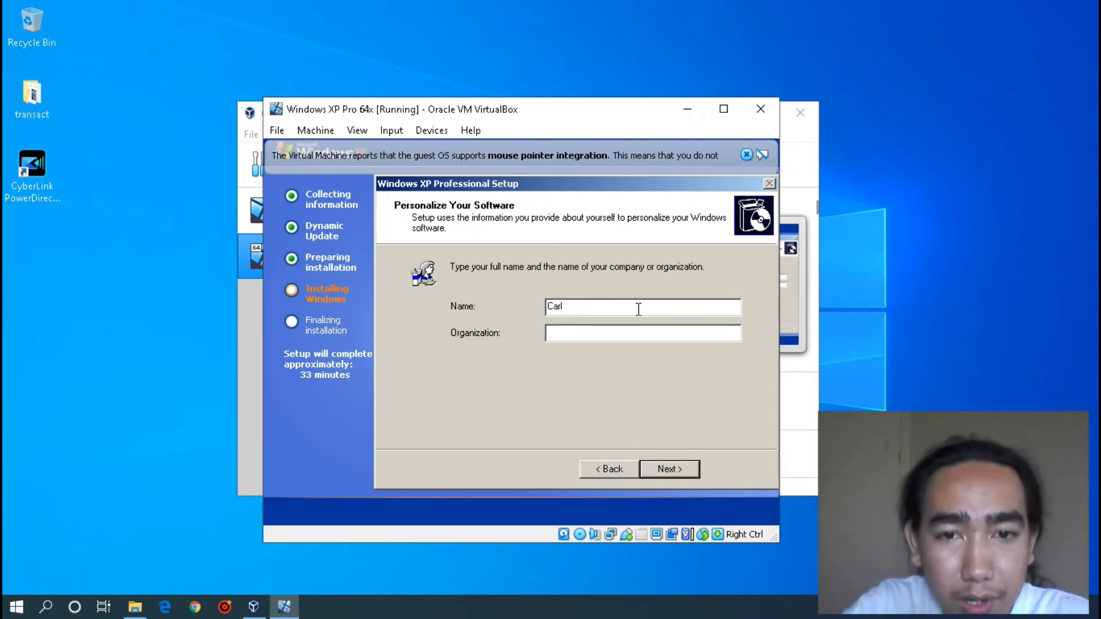
left_click(613, 336)
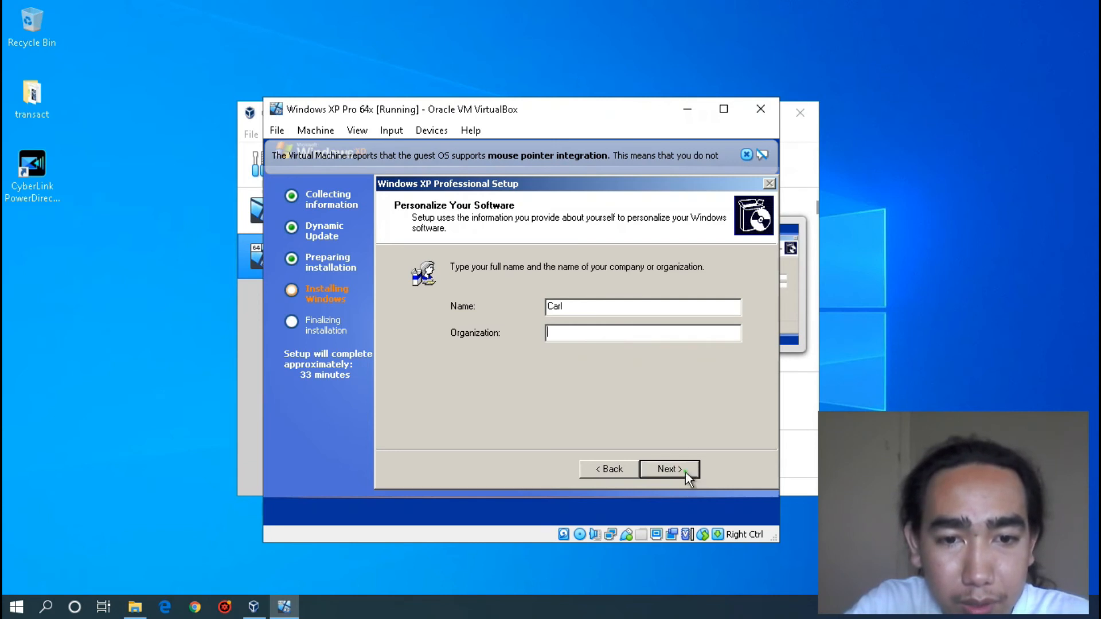
left_click(669, 469)
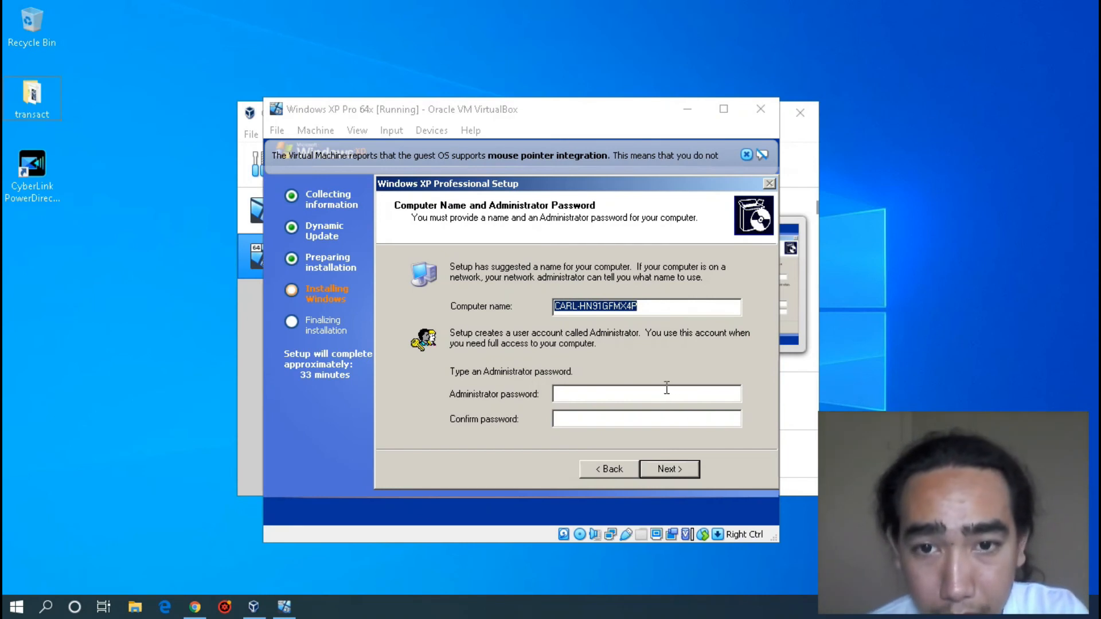
Step: Shorten the suggested computer name to the part before the hyphen and continue with a blank Administrator password
left_click_drag(637, 307, 582, 315)
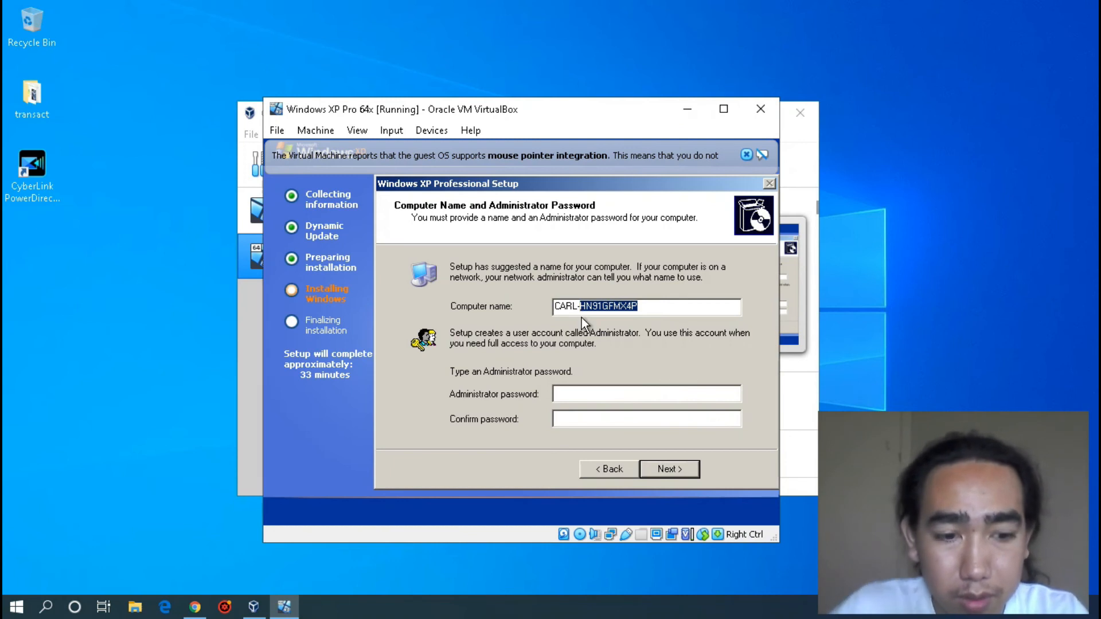
key("BackSpace")
key("BackSpace")
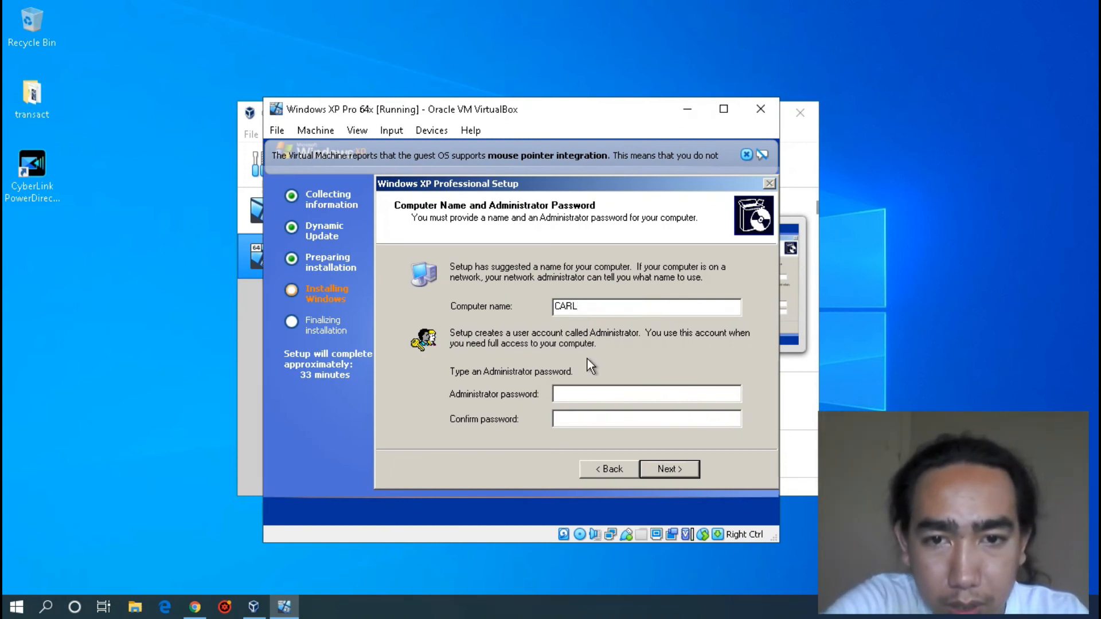
left_click(604, 395)
left_click(593, 393)
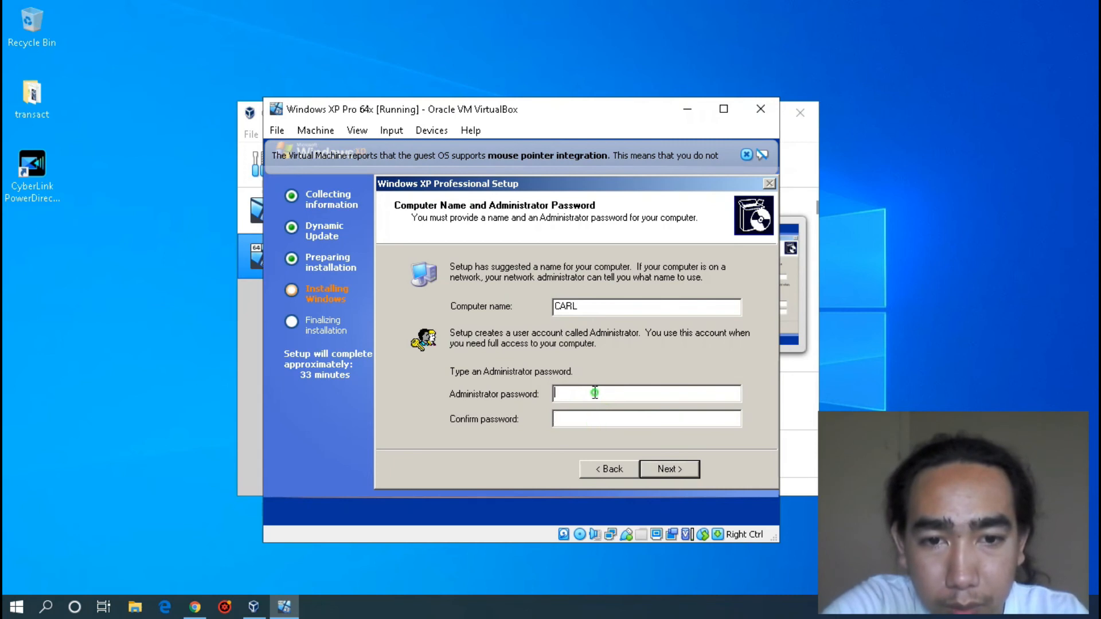
left_click(662, 463)
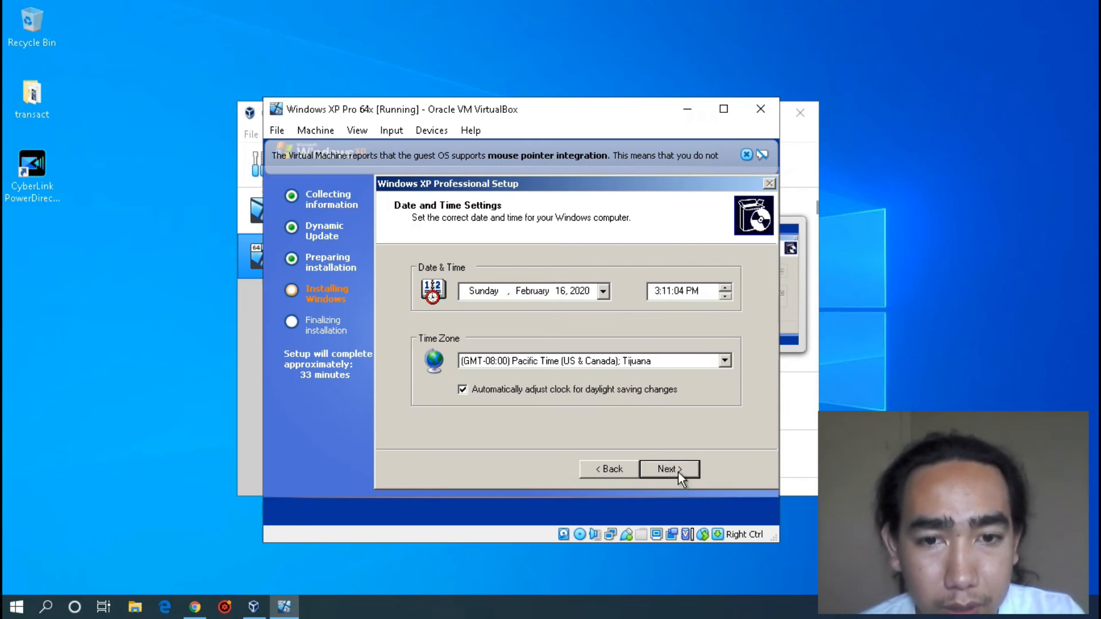
Step: Set the time zone to (GMT+08:00) Beijing, Chongqing, Hong Kong, Urumqi, continue setup, and dismiss the mouse pointer integration message
left_click(581, 362)
scroll(568, 384, "down", 11)
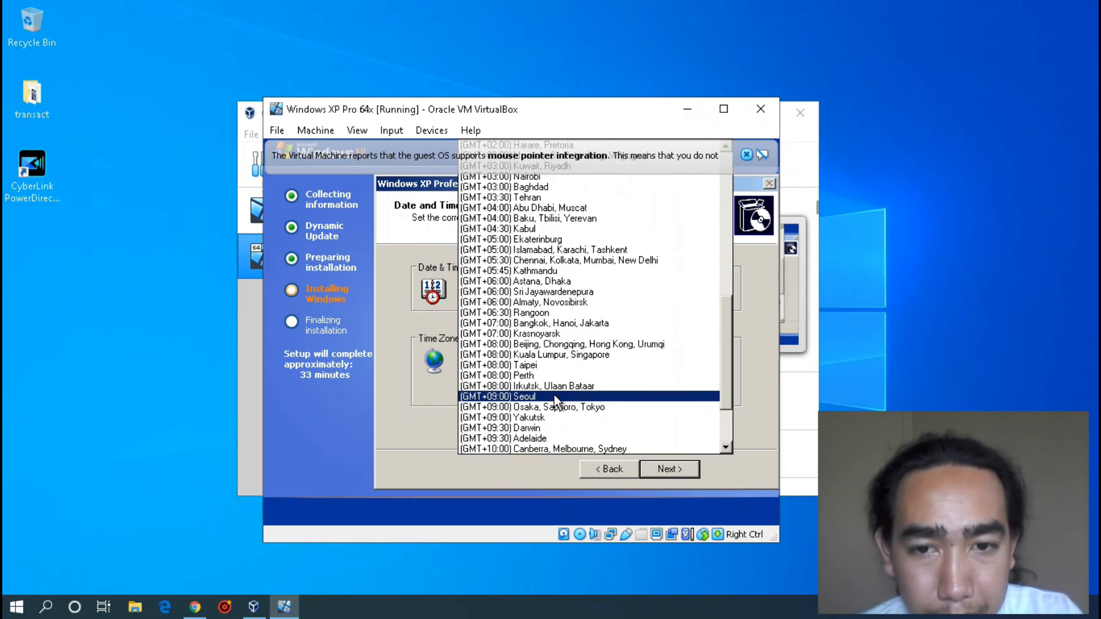
left_click(546, 344)
left_click(670, 466)
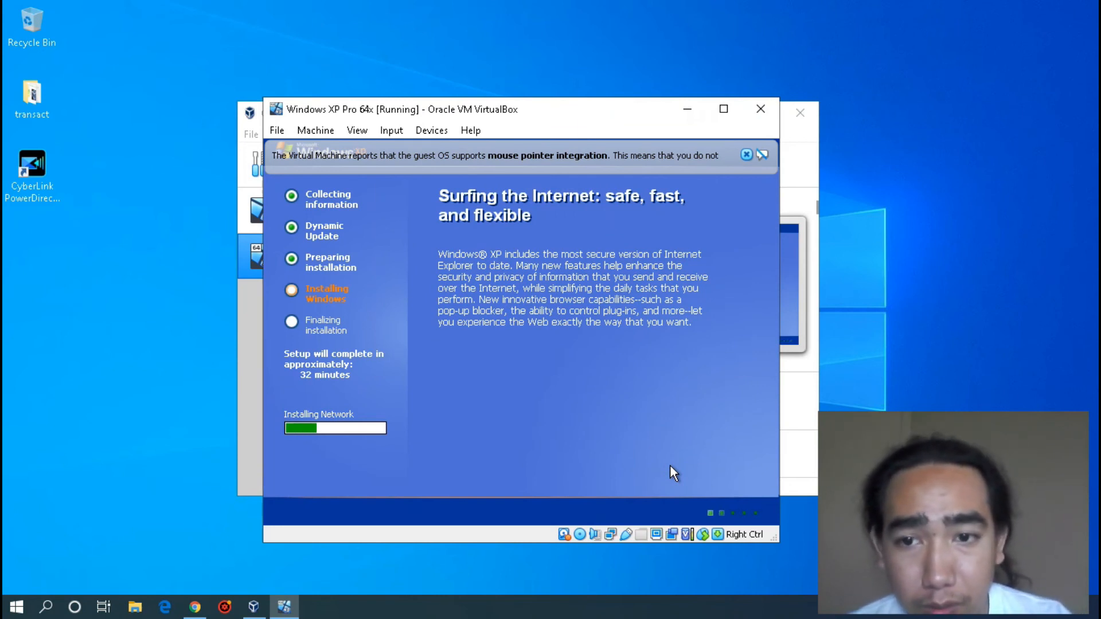
left_click(746, 154)
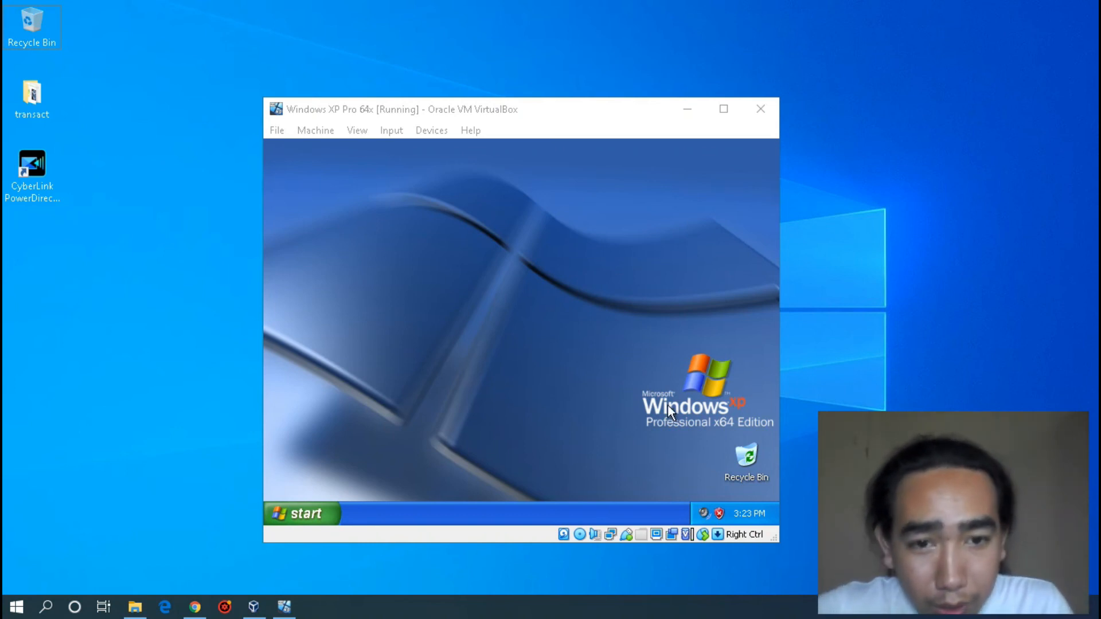
Step: Check the installed Windows XP desktop by viewing the Start menu and the contents of My Computer, and close the window
right_click(487, 291)
left_click(496, 310)
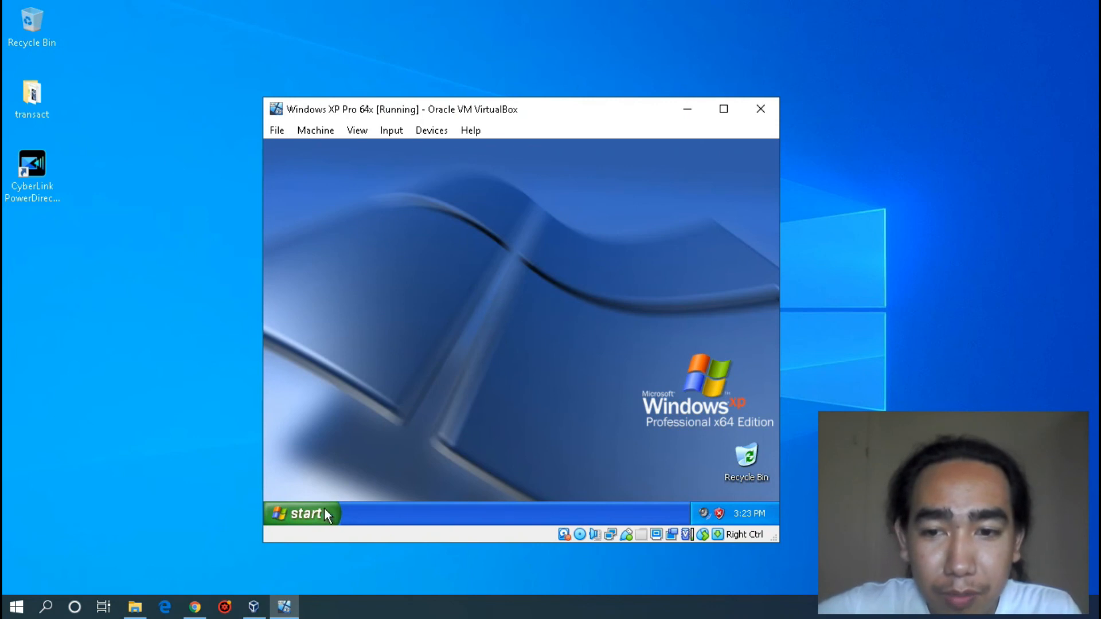
left_click(307, 514)
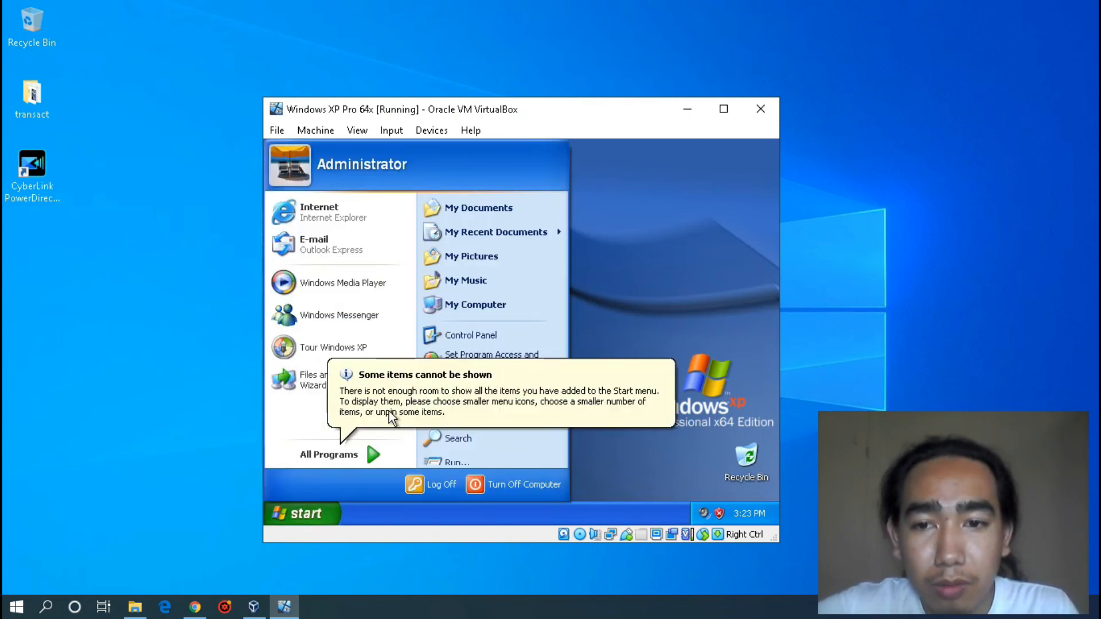
left_click(642, 277)
left_click(314, 513)
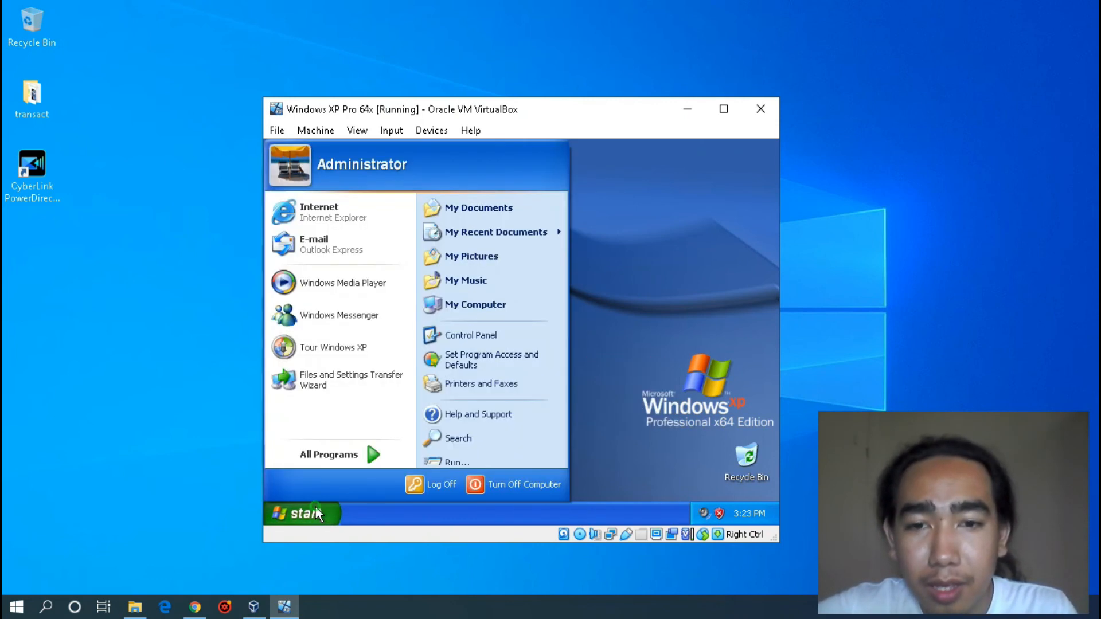
left_click(473, 308)
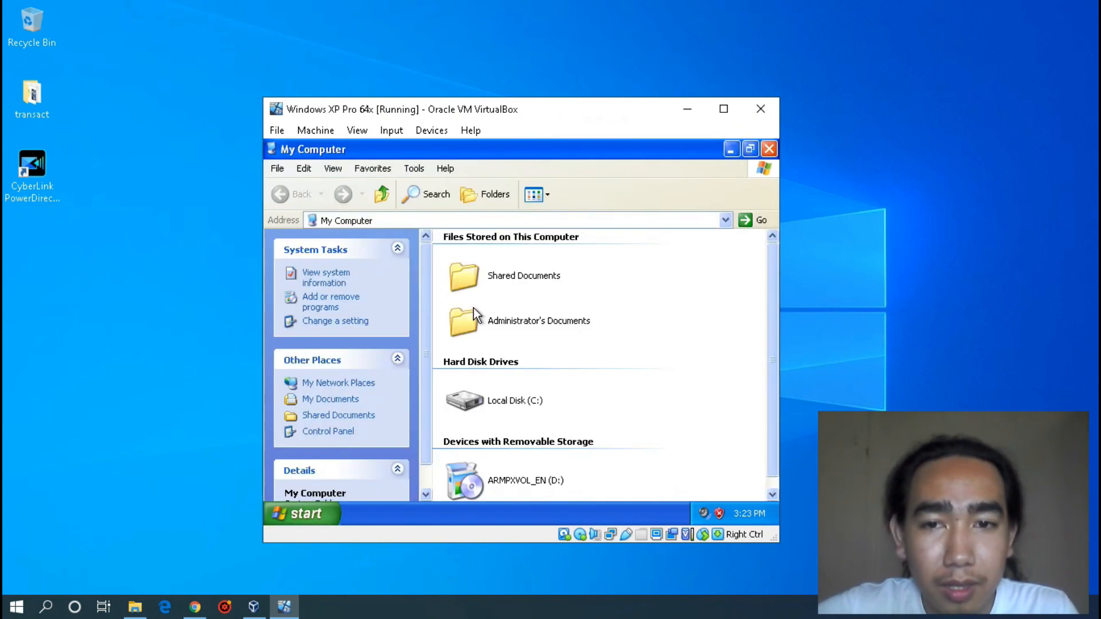
left_click(764, 153)
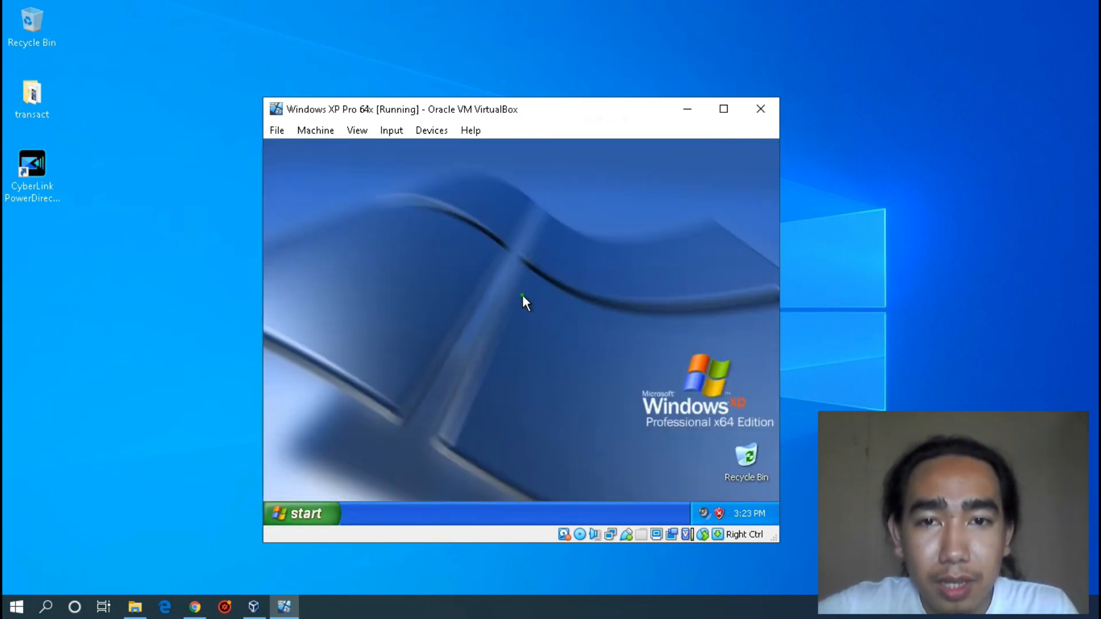